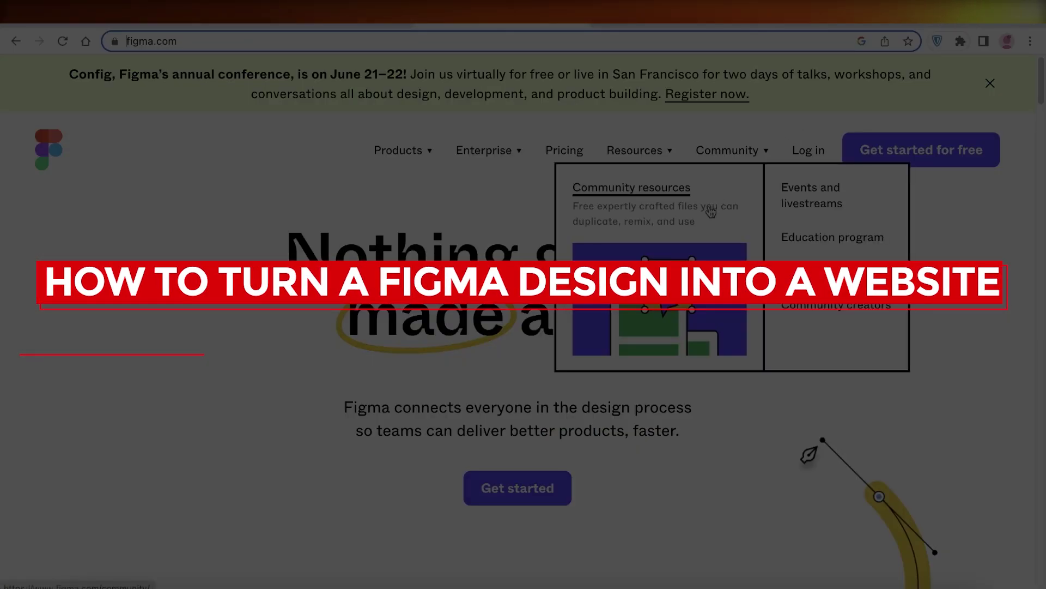
Draw a new blank Frame 1 beside the grey rectangle and move it up-left
scroll(543, 227, "down", 3)
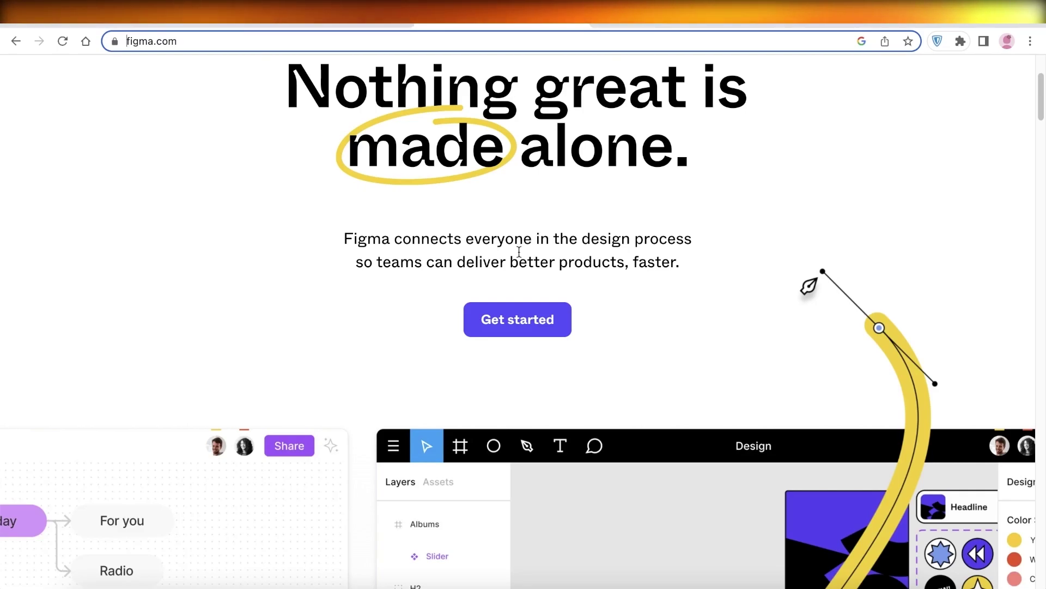
scroll(557, 267, "up", 3)
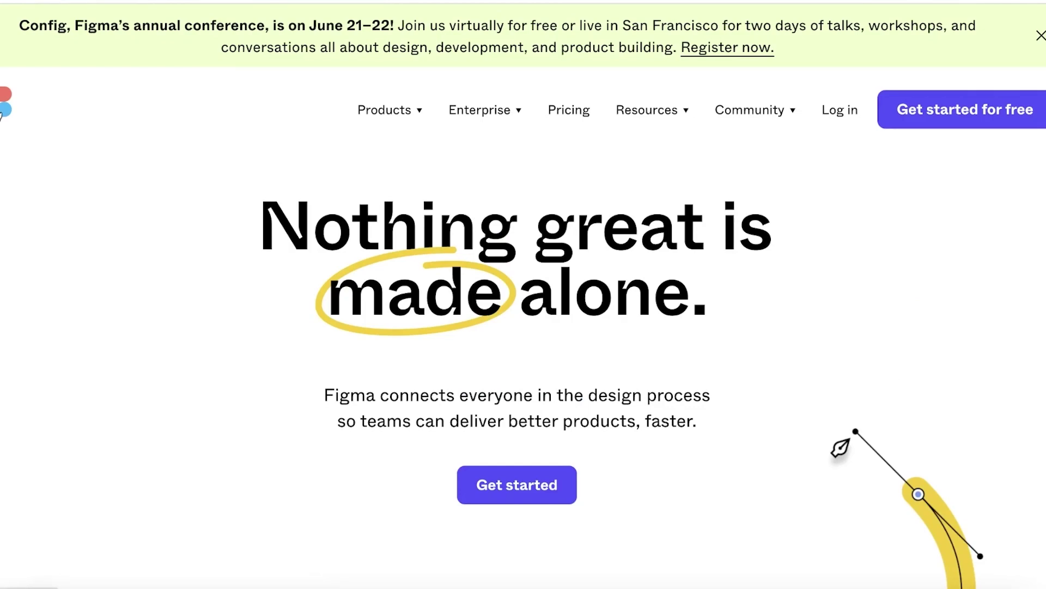
scroll(645, 291, "down", 3)
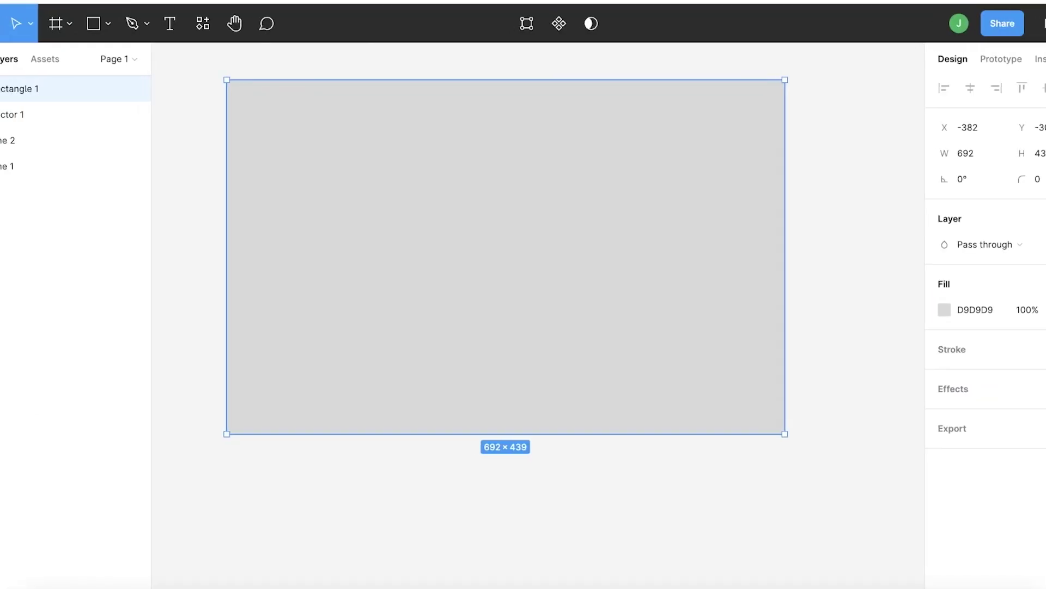
scroll(426, 180, "up", 2)
left_click(90, 23)
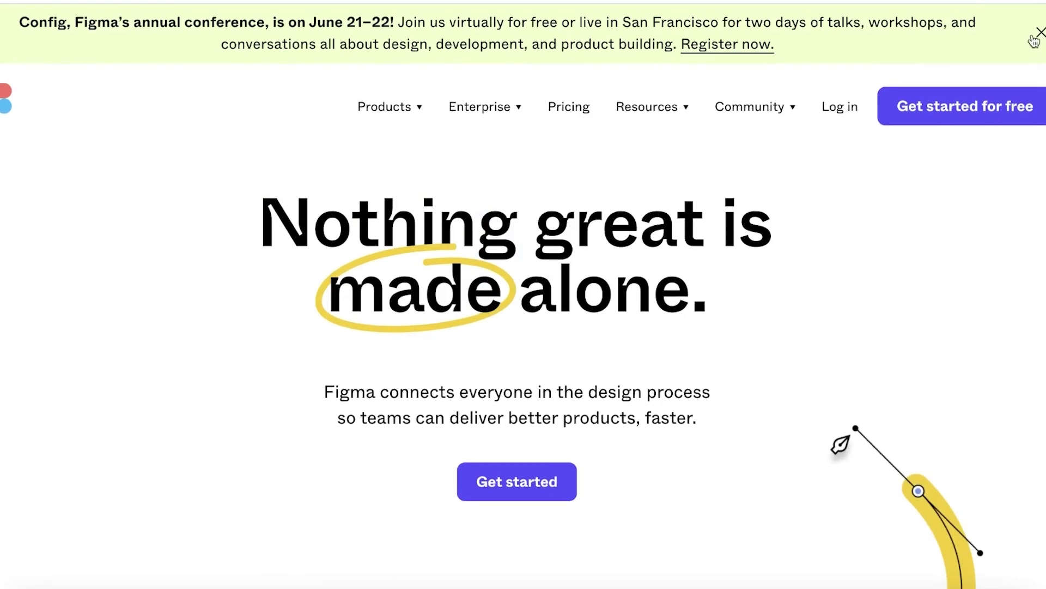
left_click(1039, 37)
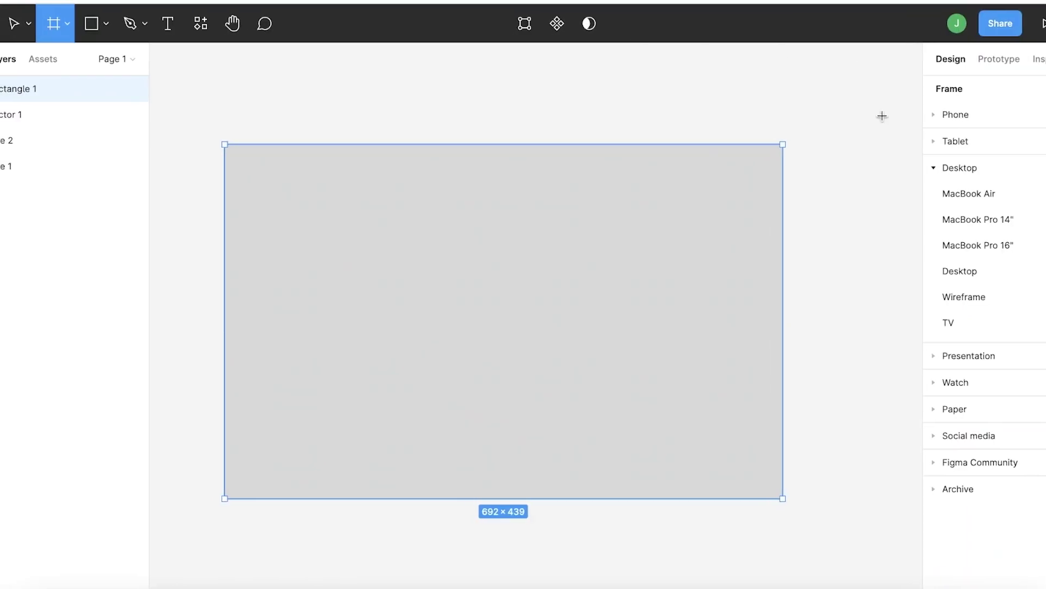
mouse_move(824, 142)
left_mouse_down()
mouse_move(859, 117)
mouse_move(894, 163)
mouse_move(902, 206)
mouse_move(902, 103)
left_mouse_up()
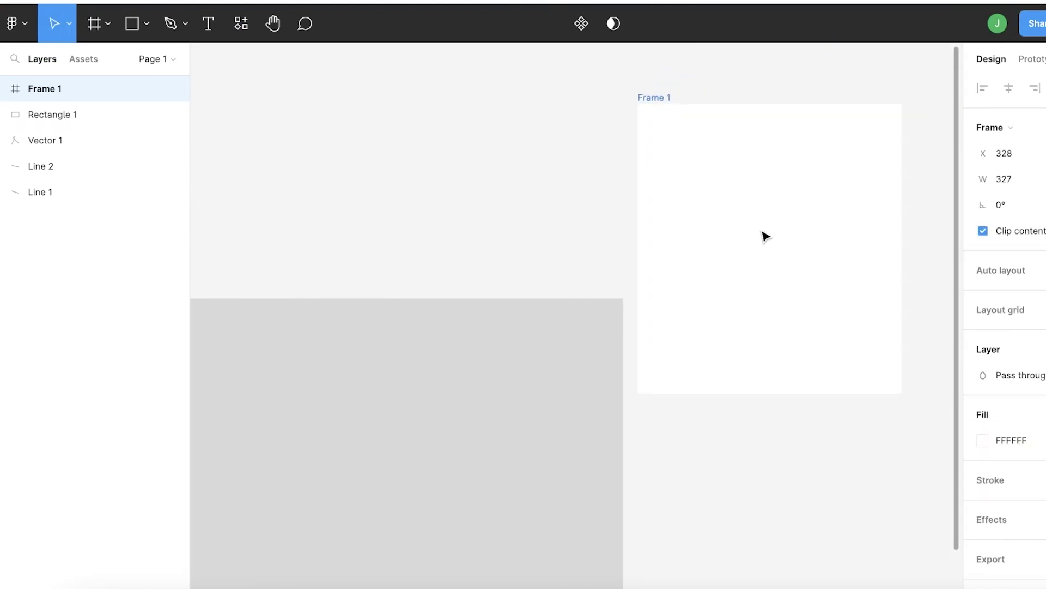
scroll(763, 218, "up", 3)
left_click_drag(488, 170, 701, 105)
mouse_move(709, 388)
left_mouse_down()
mouse_move(468, 135)
mouse_move(338, 177)
left_mouse_up()
Delete the grey rectangle, vector and both lines, leaving Frame 1 selected
scroll(338, 178, "down", 5)
right_click(407, 130)
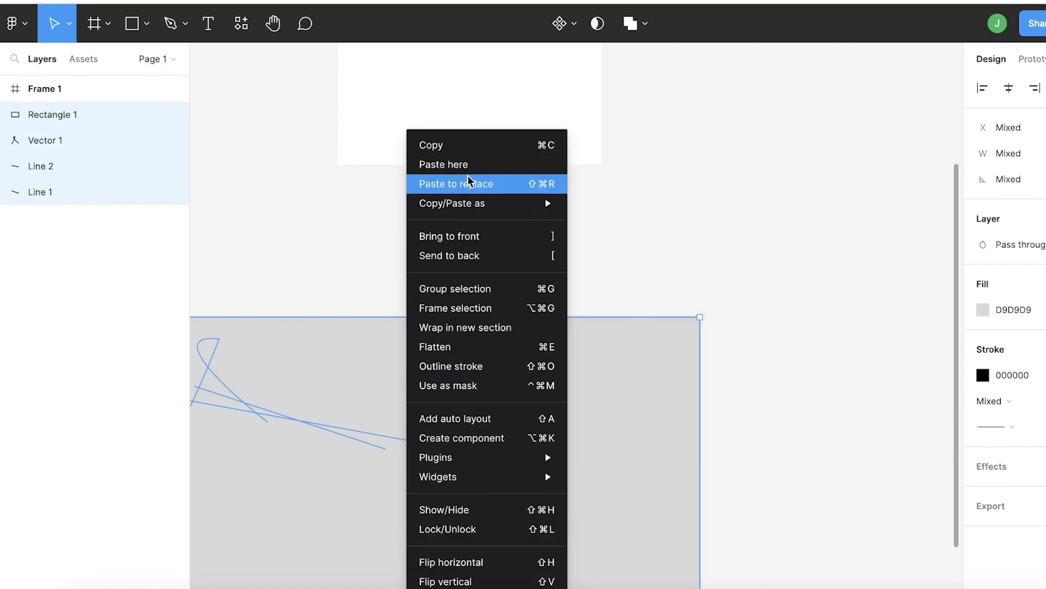
left_click(336, 346)
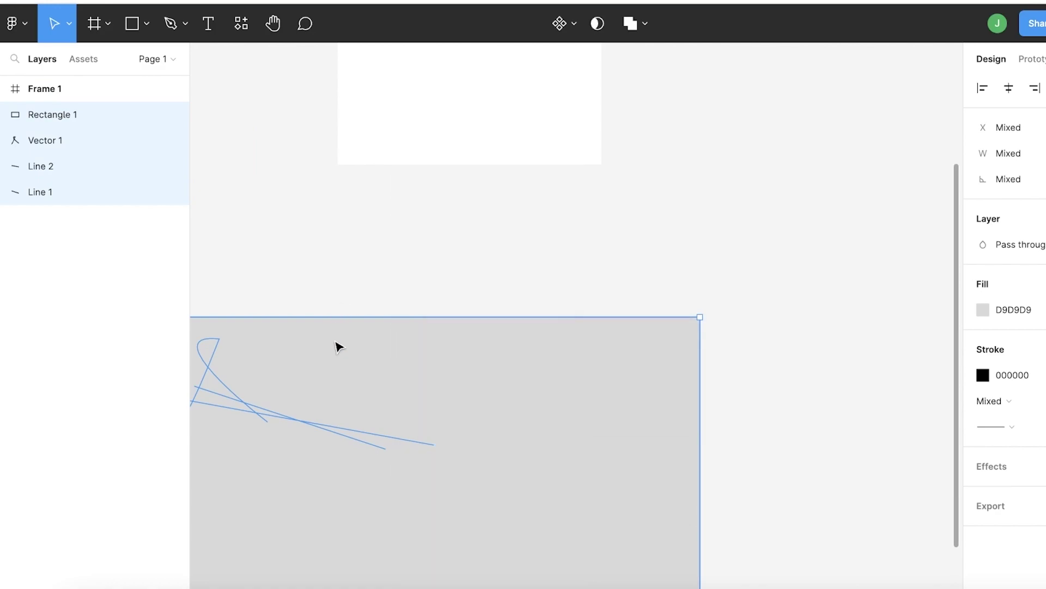
key("Delete")
scroll(401, 287, "up", 5)
left_click(427, 278)
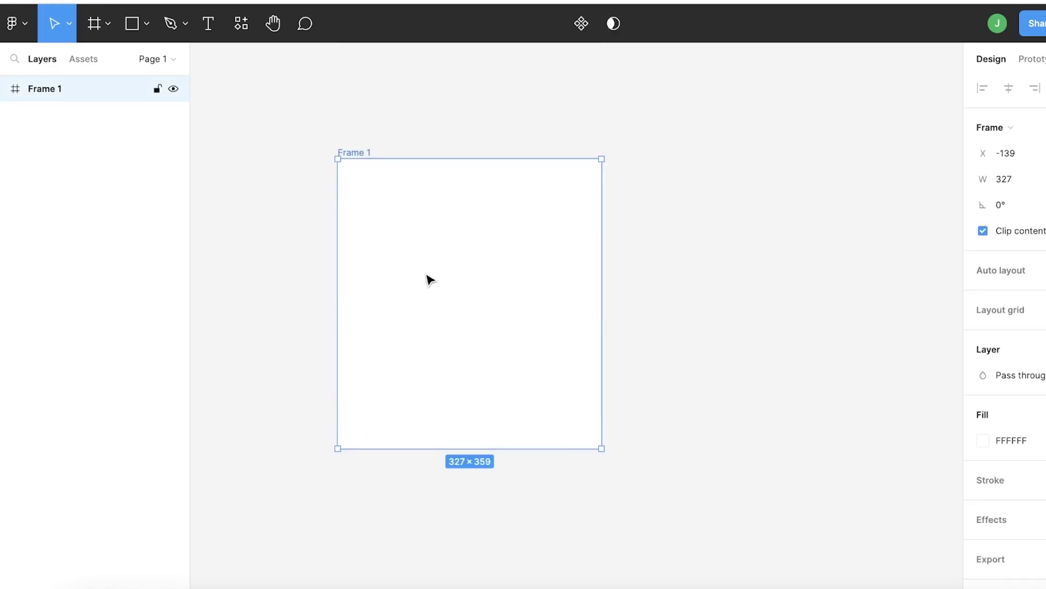
scroll(427, 278, "right", 2)
Resize Frame 1 to about 493 × 402 by dragging its corner
mouse_move(503, 147)
left_mouse_down()
mouse_move(611, 143)
mouse_move(625, 206)
mouse_move(253, 226)
left_mouse_up()
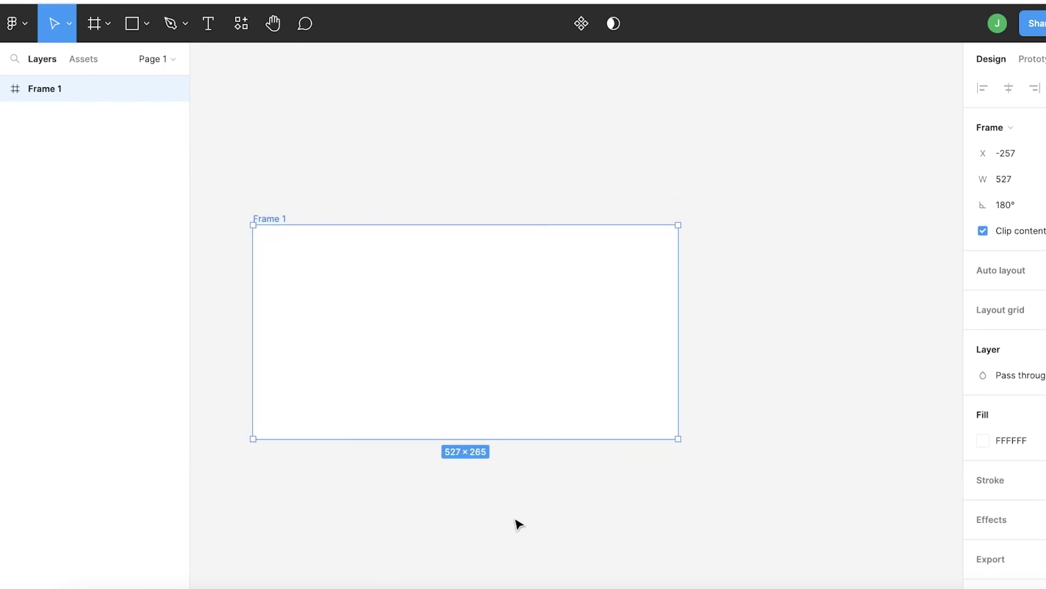
left_click_drag(679, 219, 651, 108)
left_click(69, 23)
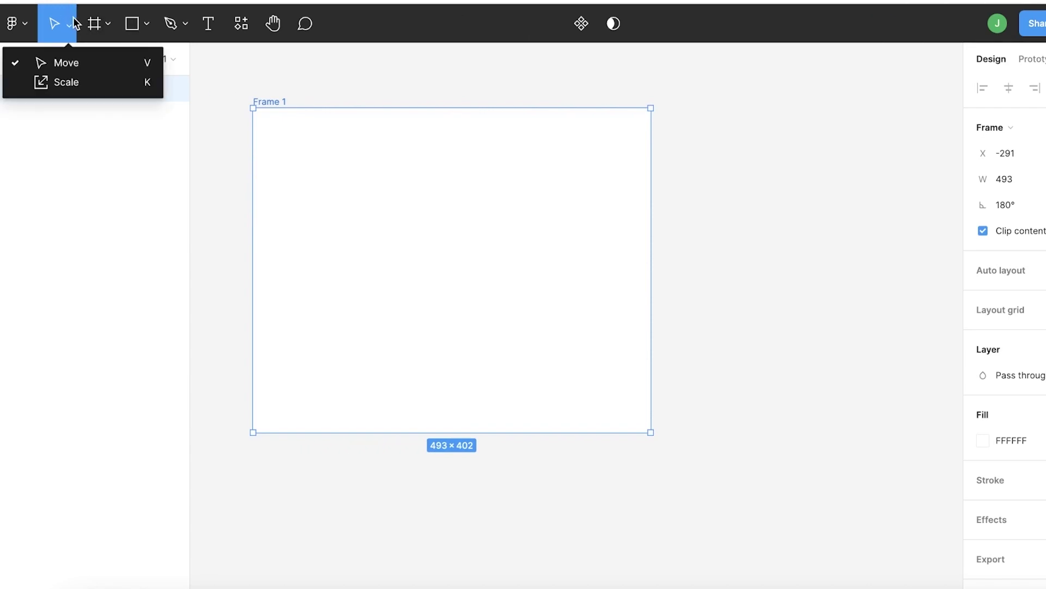
left_click(109, 24)
Draw a 178 × 39 rectangle, Rectangle 1, near Frame 1's top-left corner
left_click(147, 25)
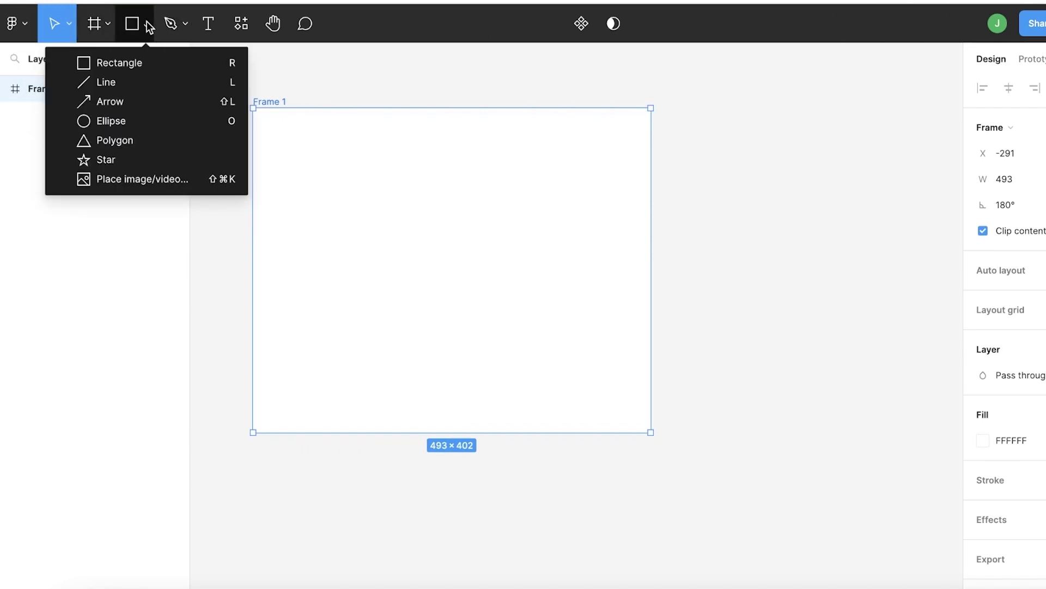
left_click(146, 59)
mouse_move(264, 141)
left_mouse_down()
mouse_move(407, 172)
mouse_move(348, 165)
left_mouse_up()
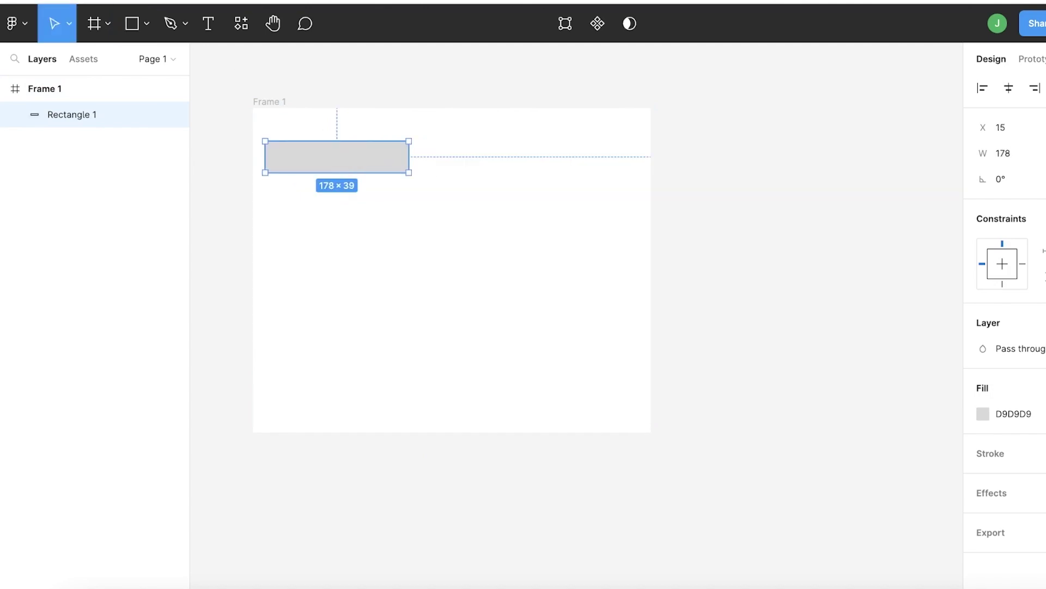
left_click(209, 23)
left_click(275, 170)
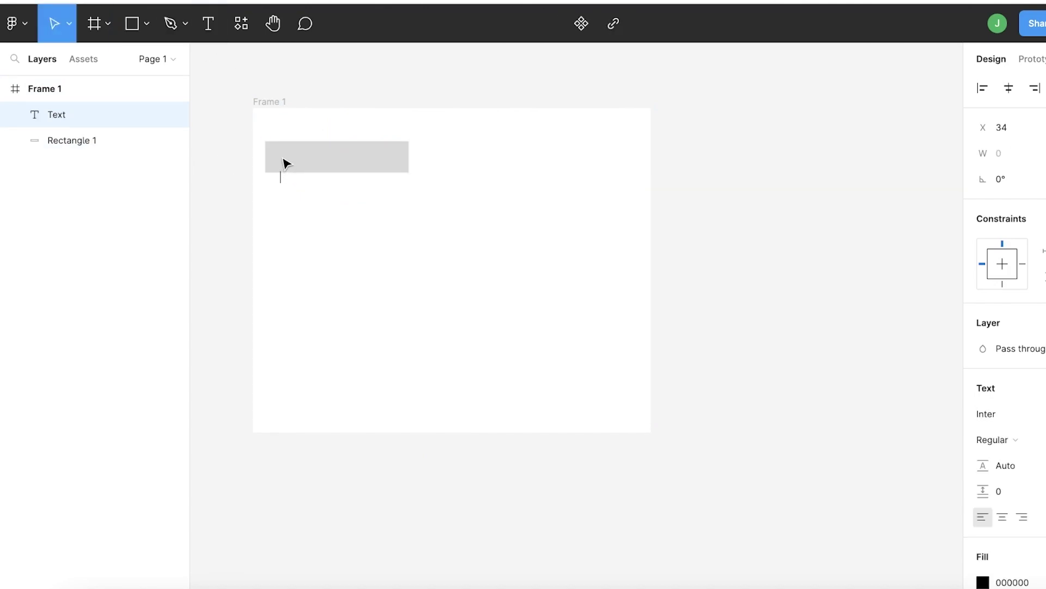
key("Escape")
left_click(278, 162)
Remove Rectangle 1's grey fill so it is unfilled
double_click(279, 160)
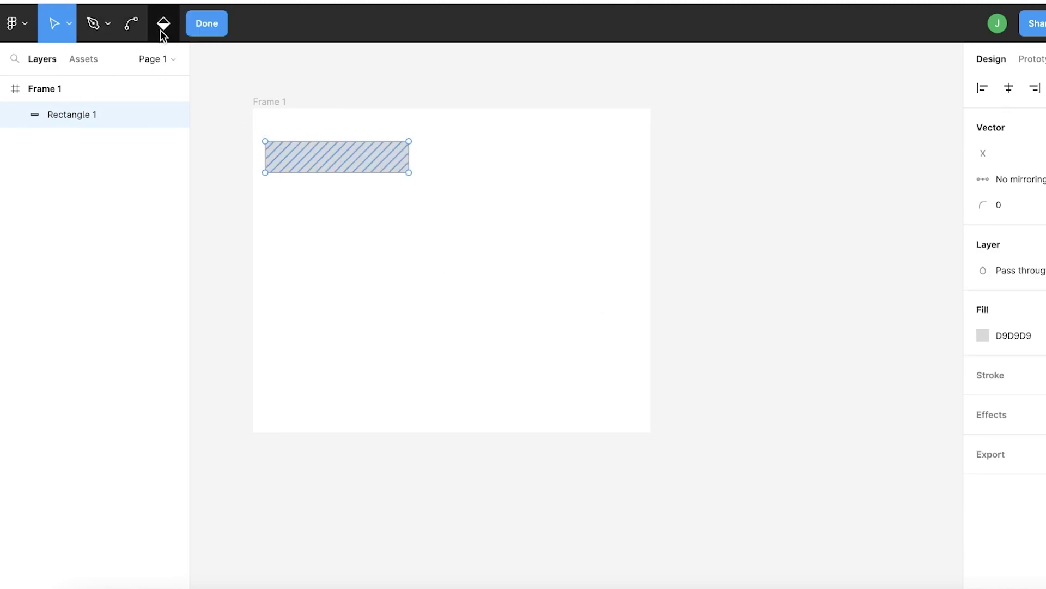
left_click(163, 23)
left_click(278, 157)
key("Escape")
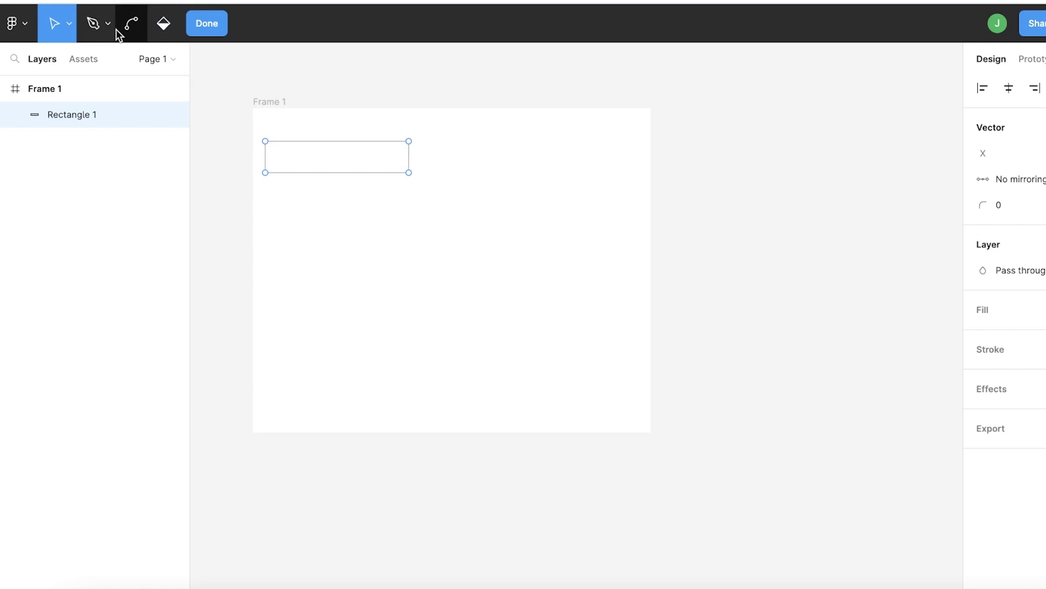
key("Escape")
left_click(126, 113)
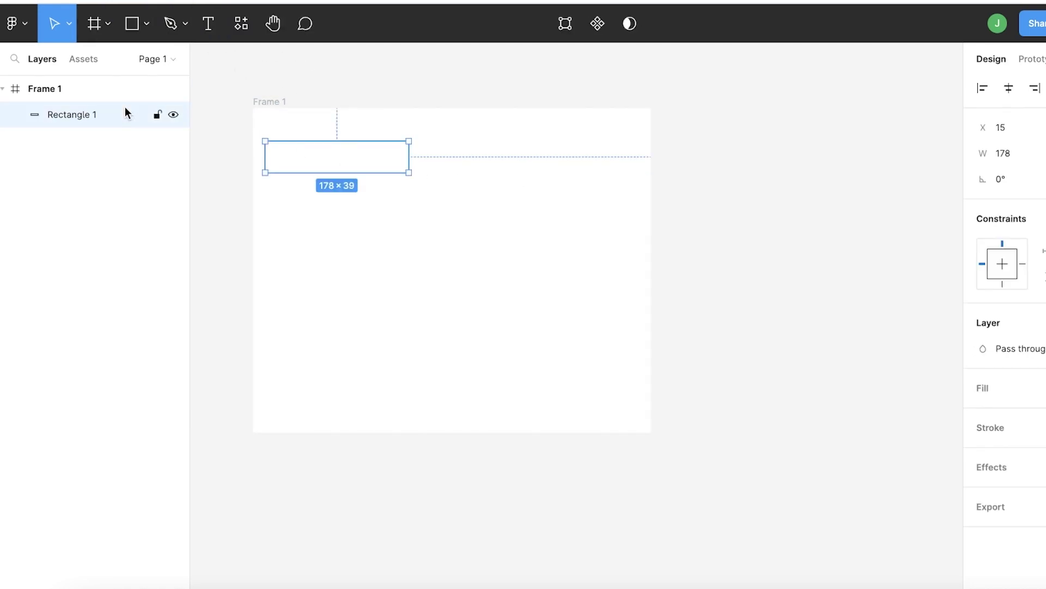
left_click(671, 225)
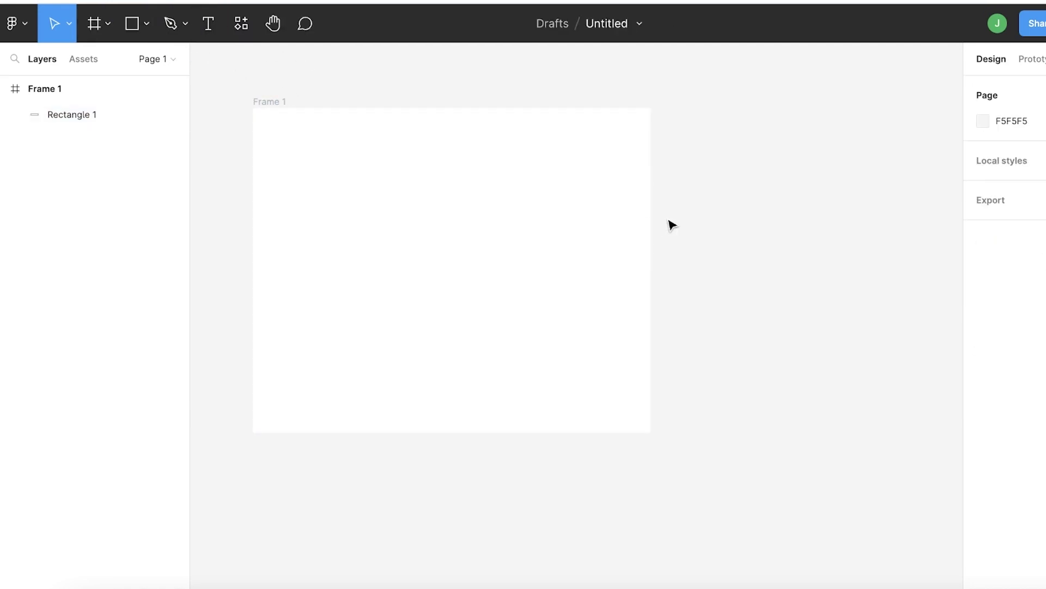
Search plugins for 'framer' and run Figma to HTML with Framer
mouse_move(723, 102)
left_mouse_down()
mouse_move(313, 283)
mouse_move(731, 191)
left_mouse_up()
left_click(242, 24)
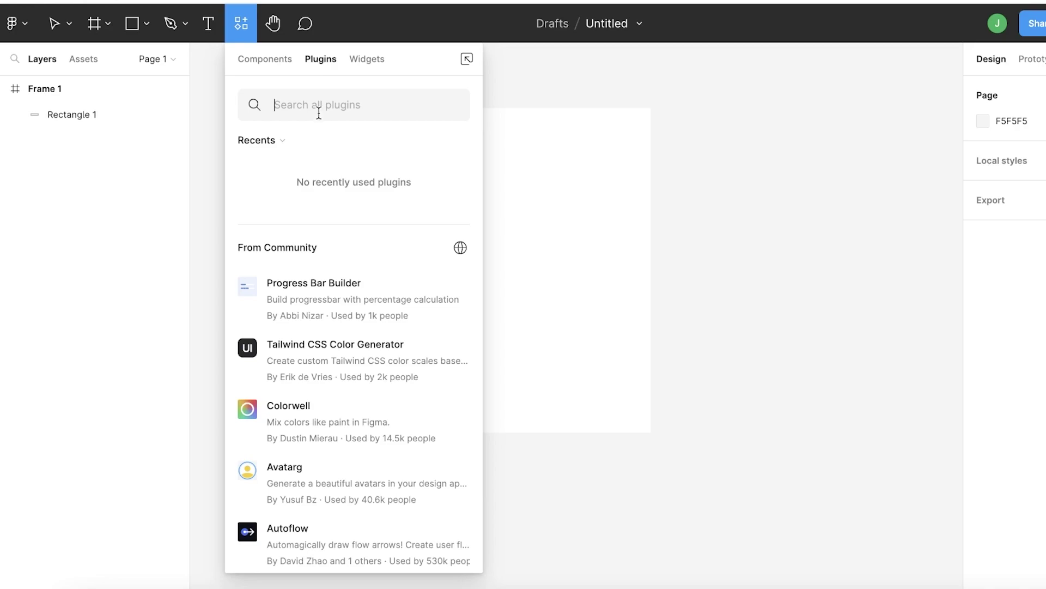
scroll(334, 105, "down", 1)
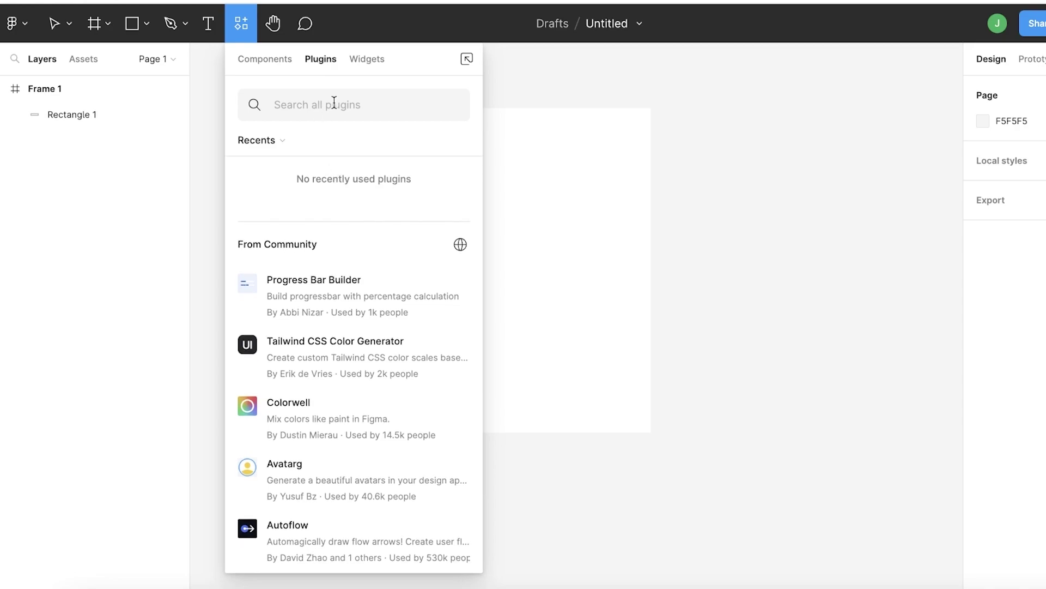
type("framer")
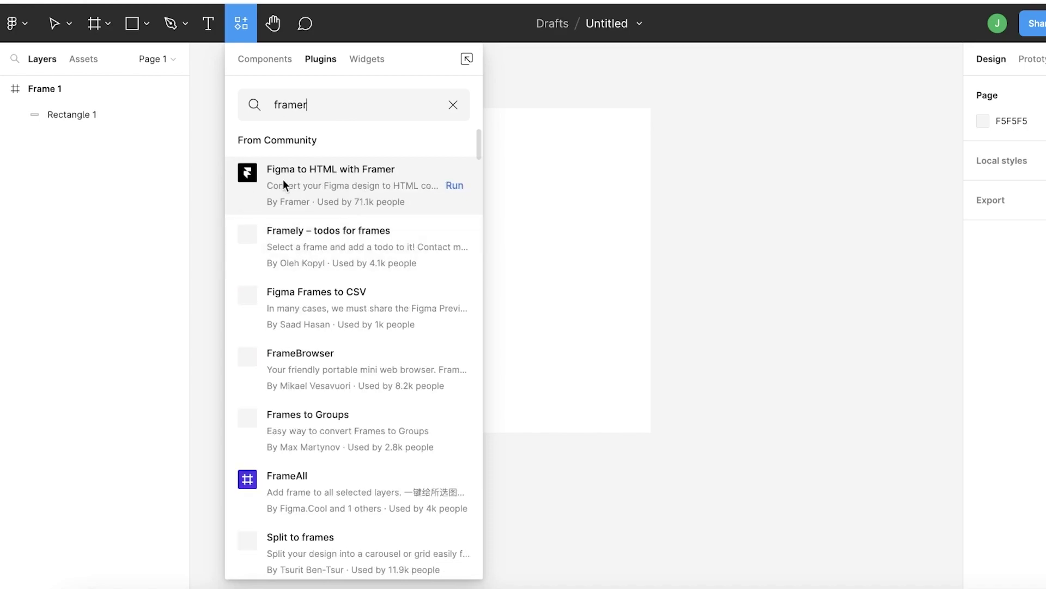
left_click(319, 179)
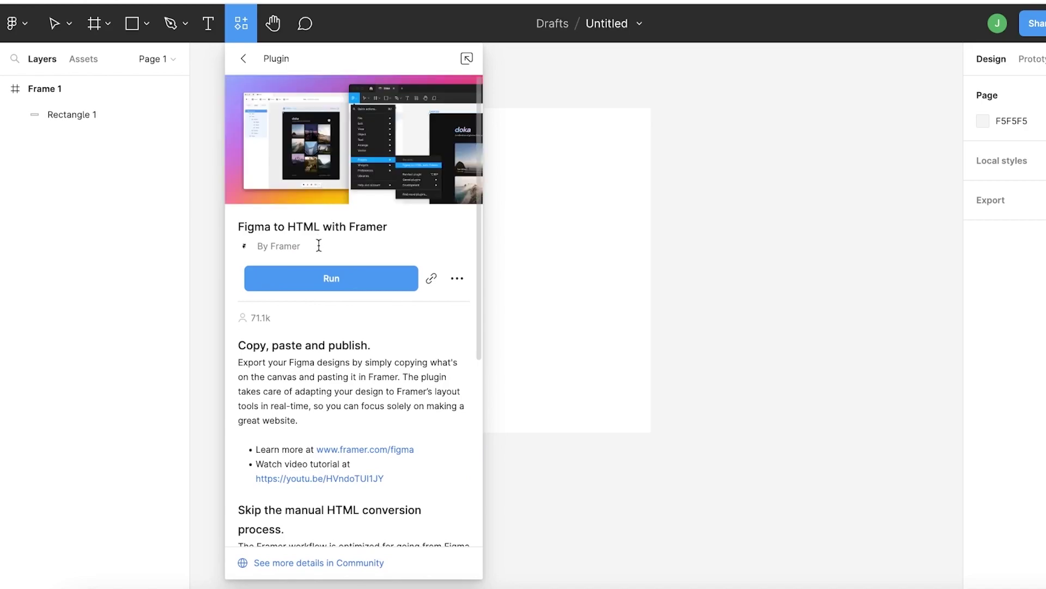
left_click(327, 280)
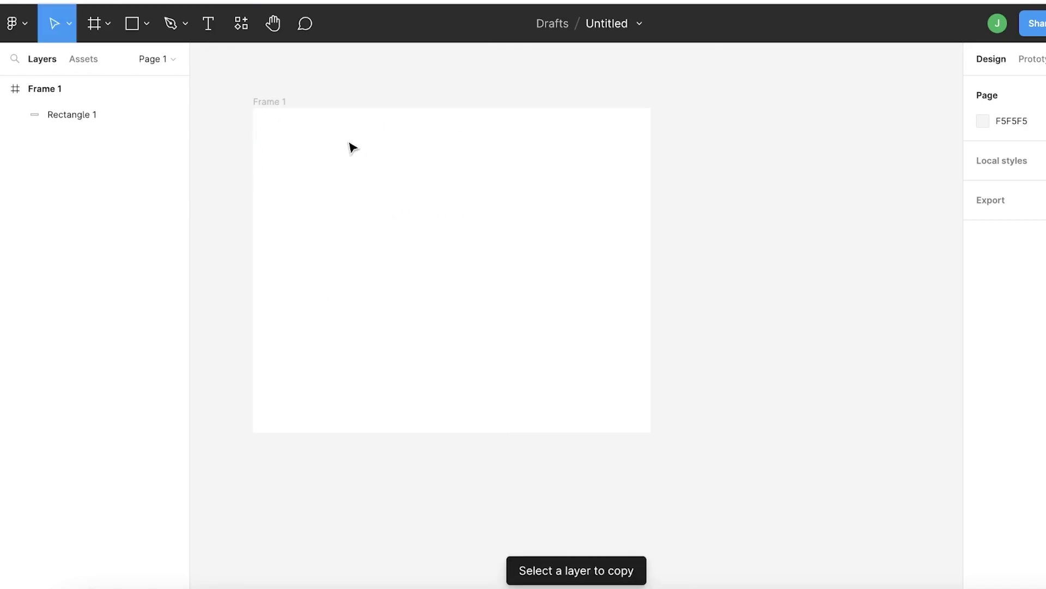
Marquee-select Frame 1's area and search the plugins for Framer
left_click(387, 173)
left_click_drag(708, 98, 357, 359)
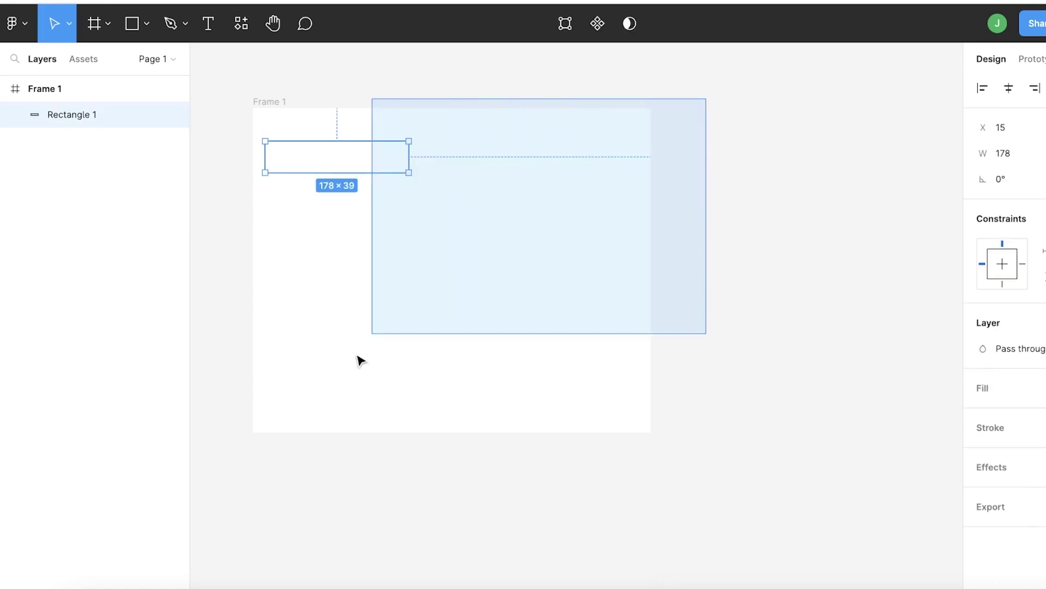
left_click(354, 322)
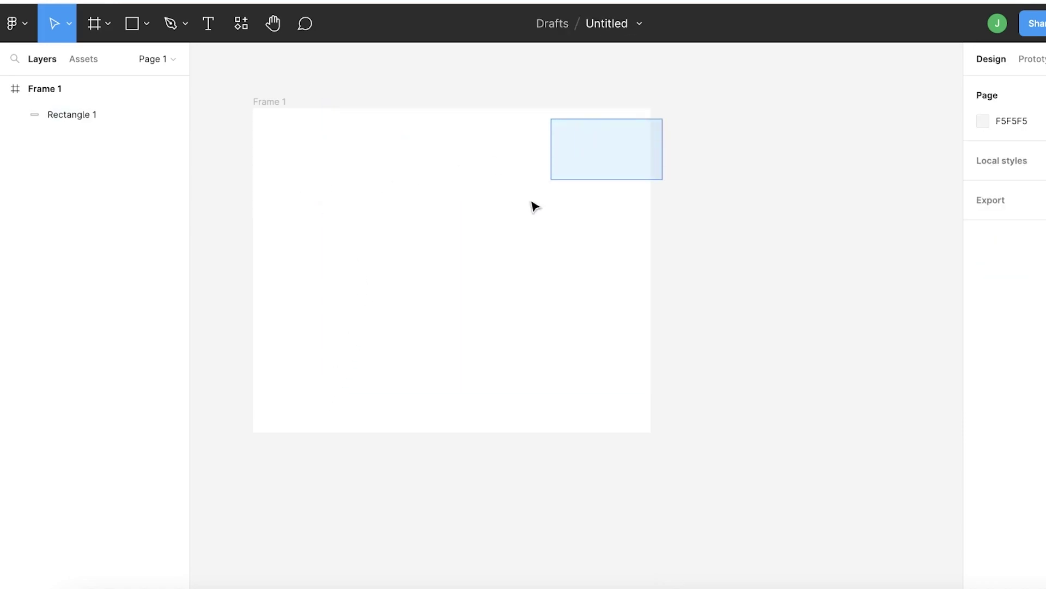
left_click_drag(661, 120, 267, 371)
left_click(335, 243)
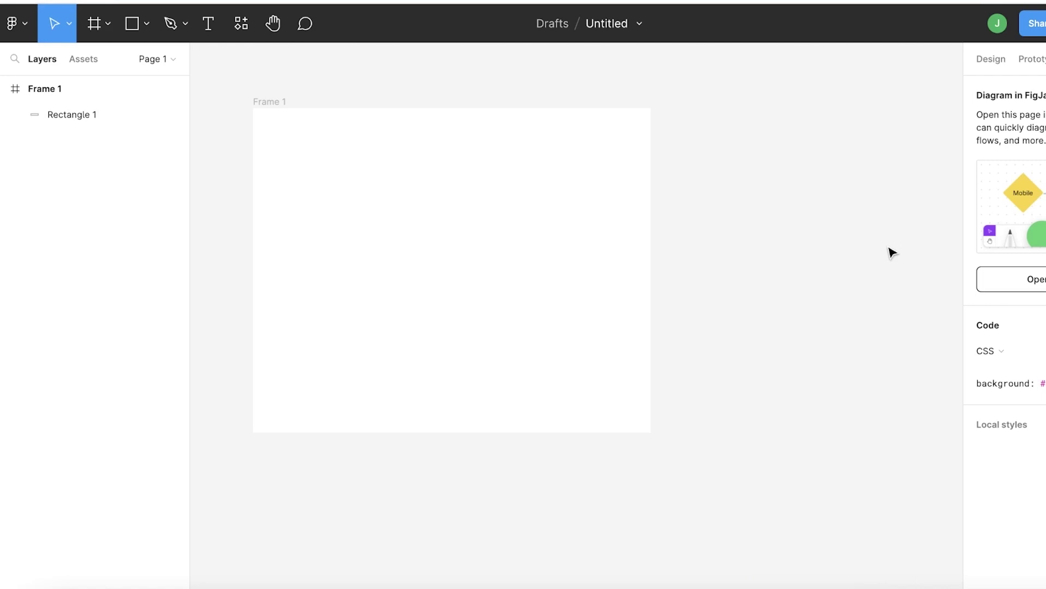
left_click_drag(618, 174, 318, 417)
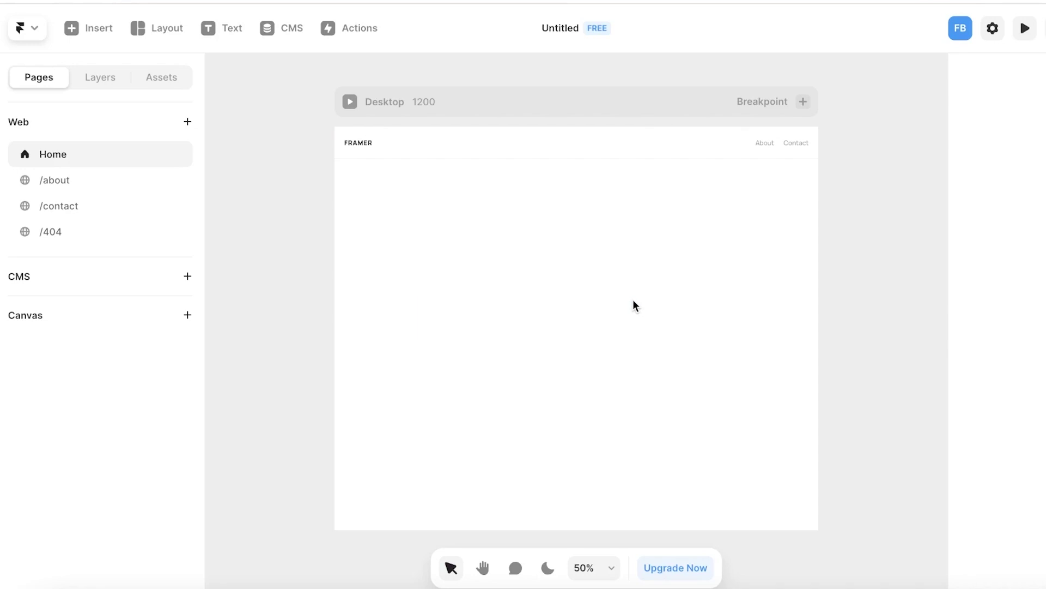
left_click_drag(860, 158, 353, 529)
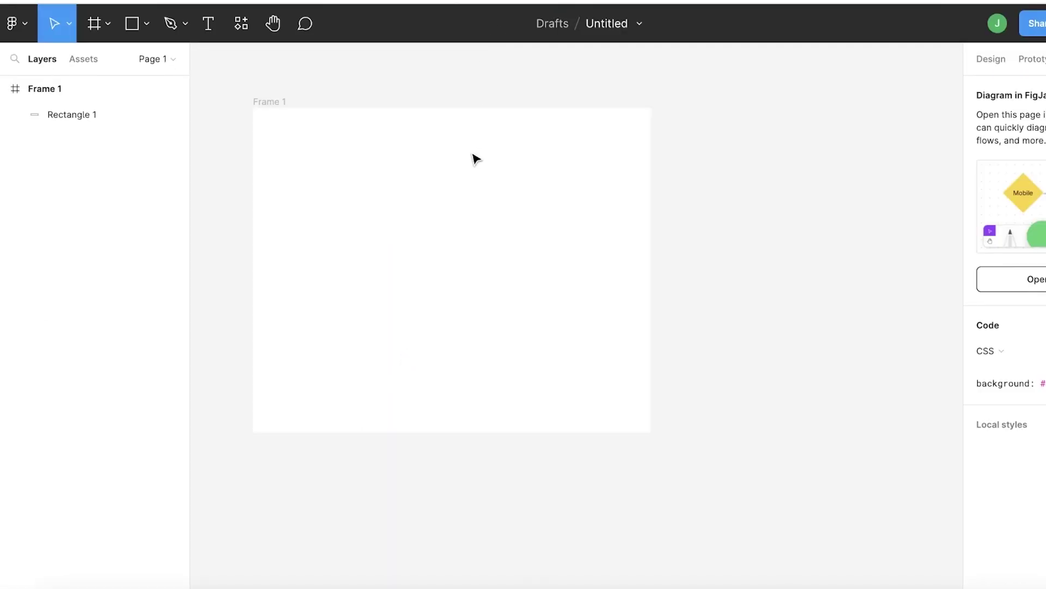
key("shift+i")
Run the Framer plugin, nudge Frame 1 right and copy it to the clipboard
left_click(276, 172)
left_click(344, 276)
right_click(362, 274)
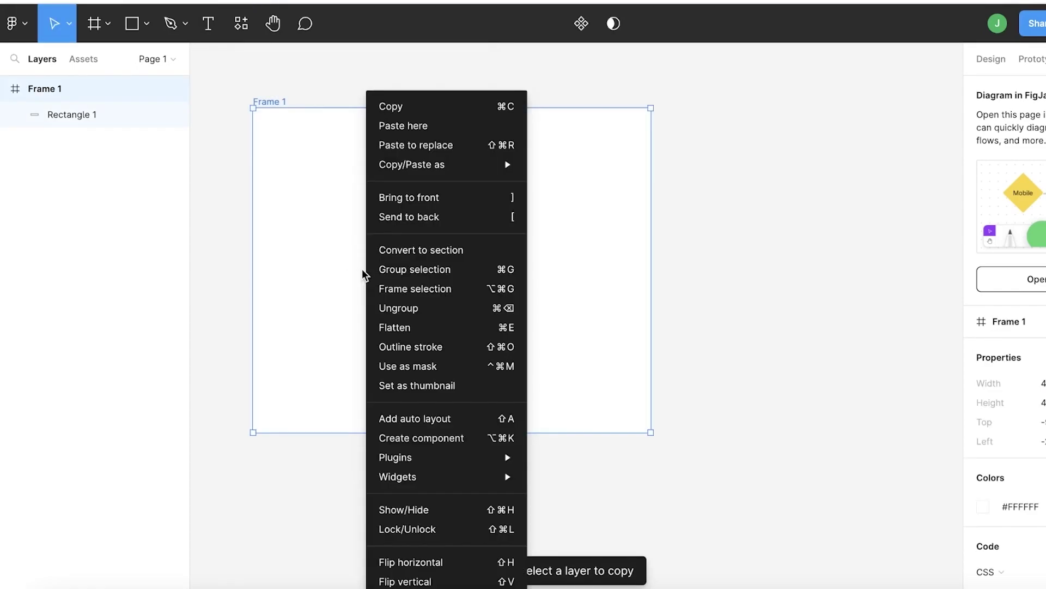
left_click(362, 274)
left_click_drag(362, 274, 440, 262)
right_click(441, 263)
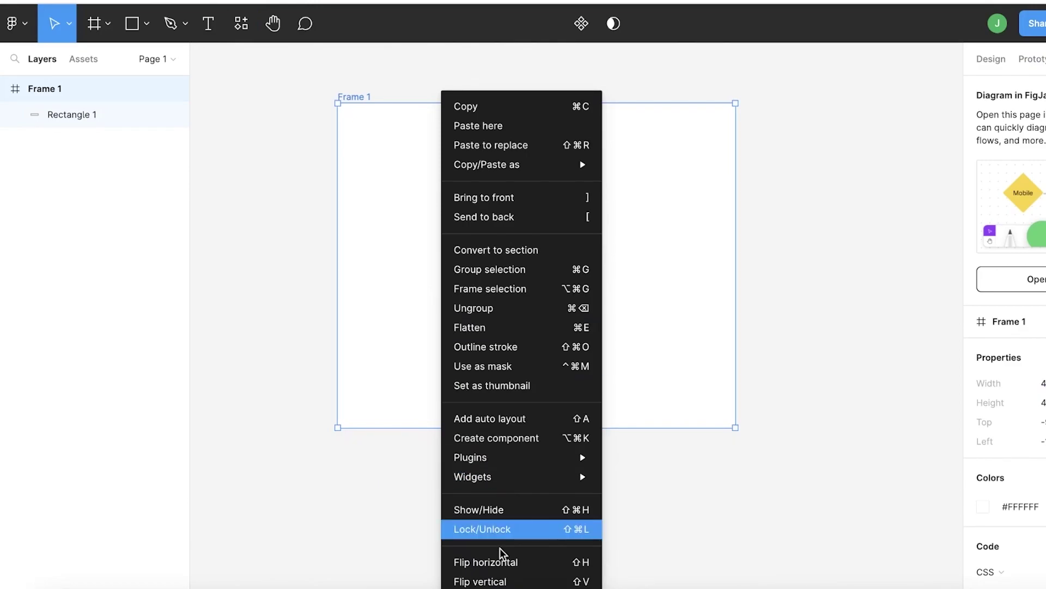
left_click(508, 107)
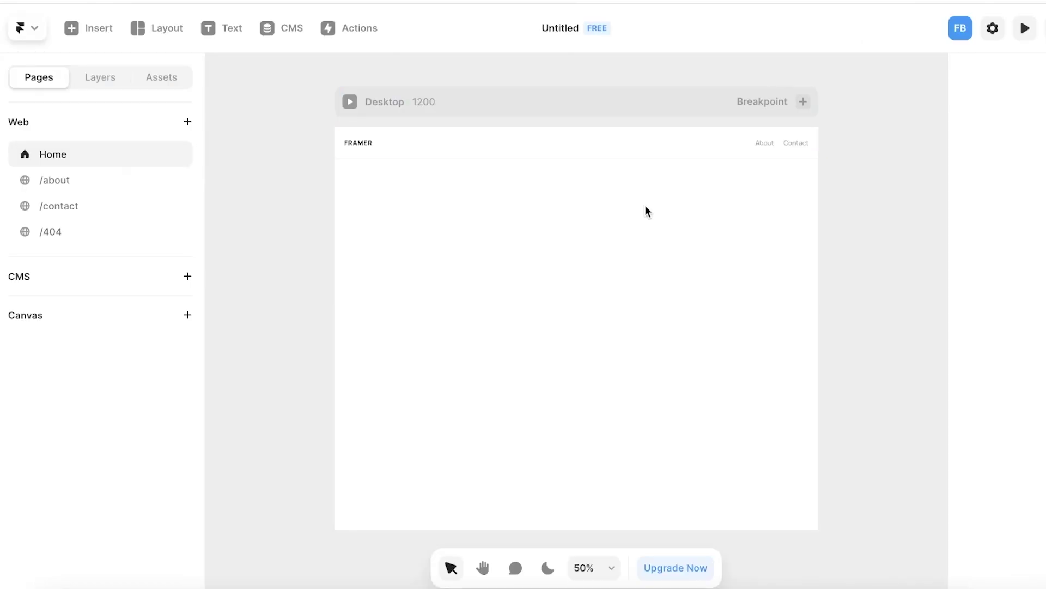
right_click(646, 208)
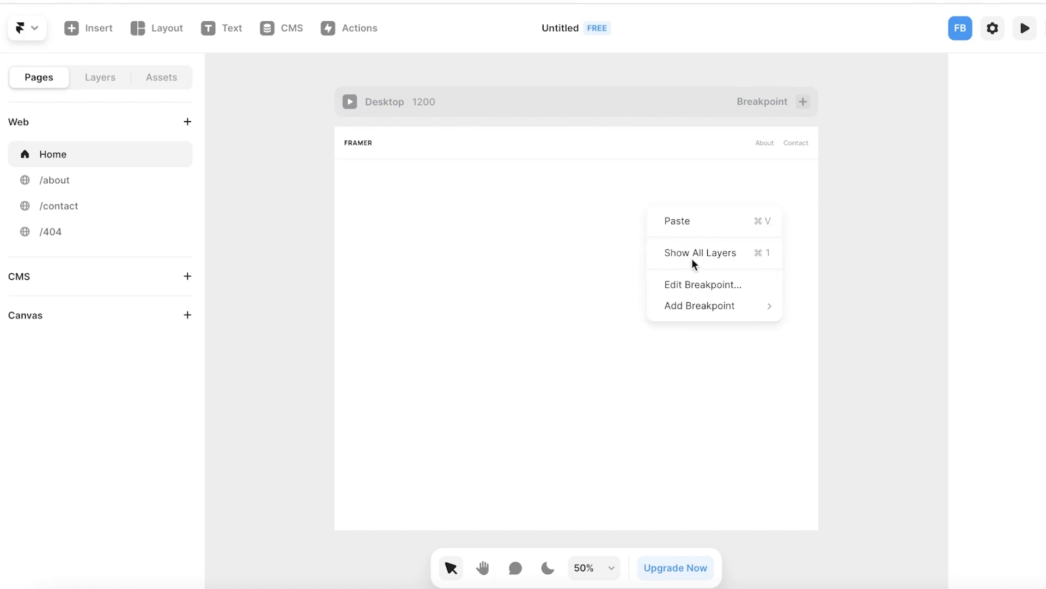
left_click(688, 223)
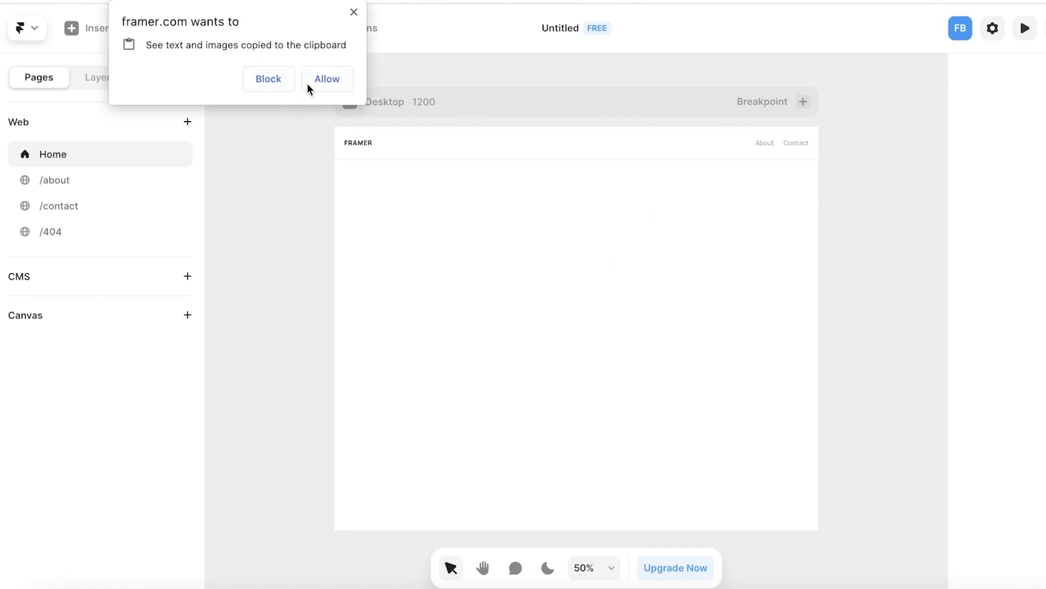
left_click(310, 81)
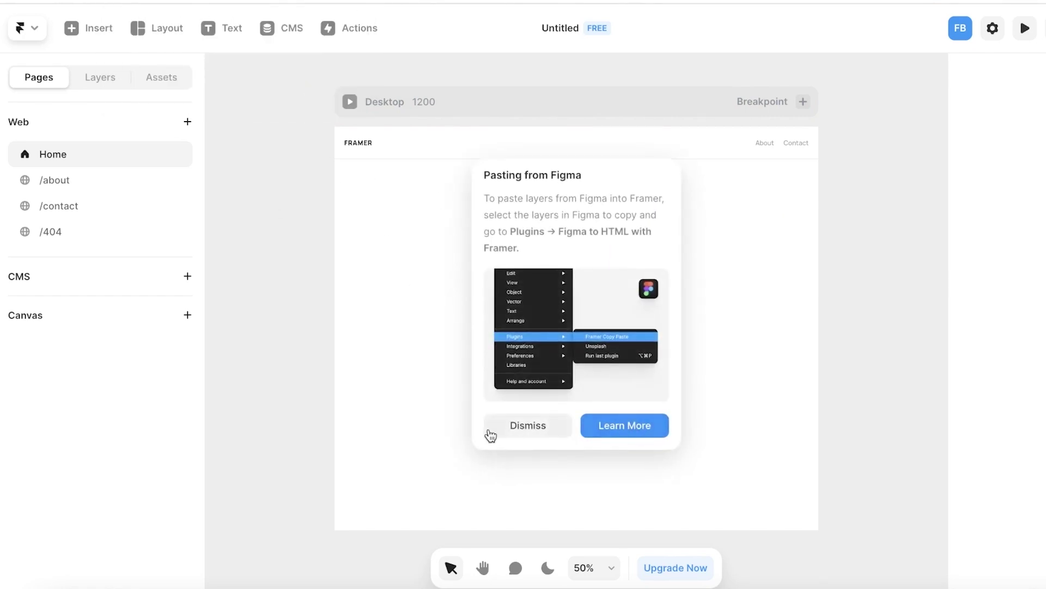
left_click(512, 427)
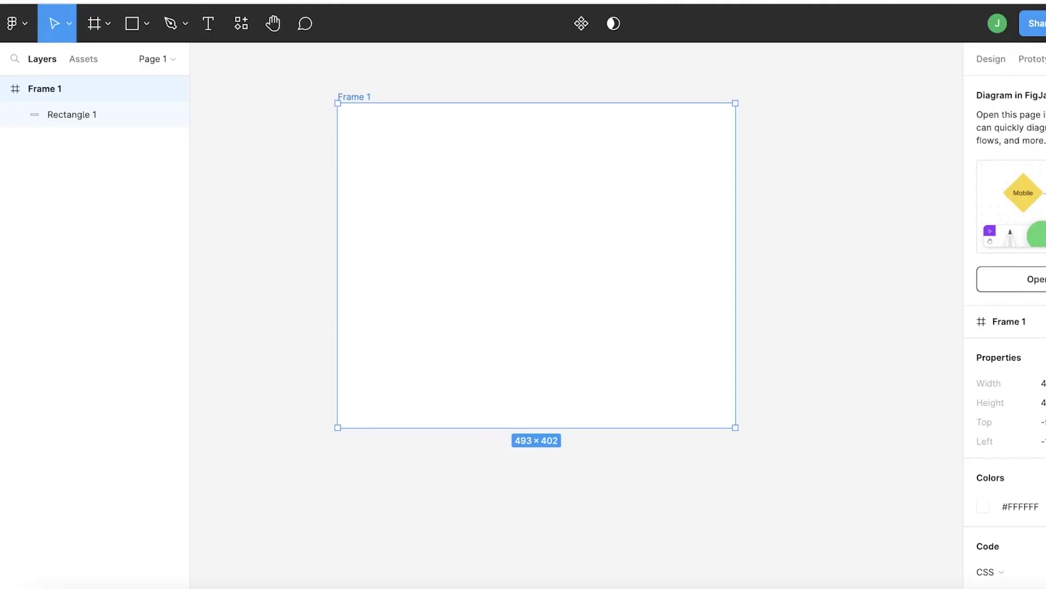
Draw a five-point star, Star 1, near Frame 1's top-left
left_click(5, 32)
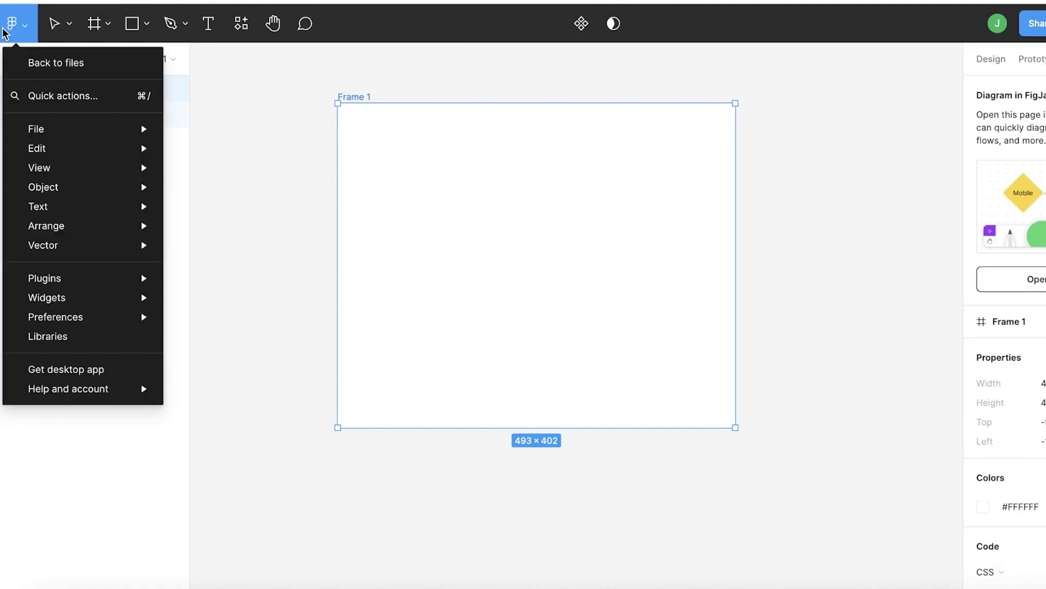
left_click(57, 32)
left_click(94, 23)
left_click(146, 24)
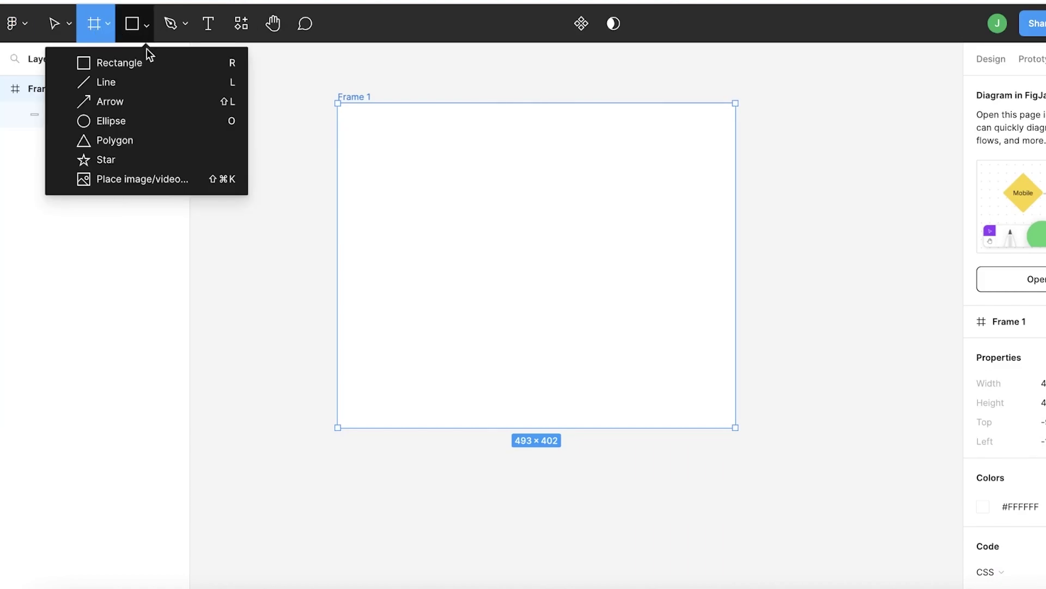
left_click(105, 159)
left_click_drag(386, 126, 483, 231)
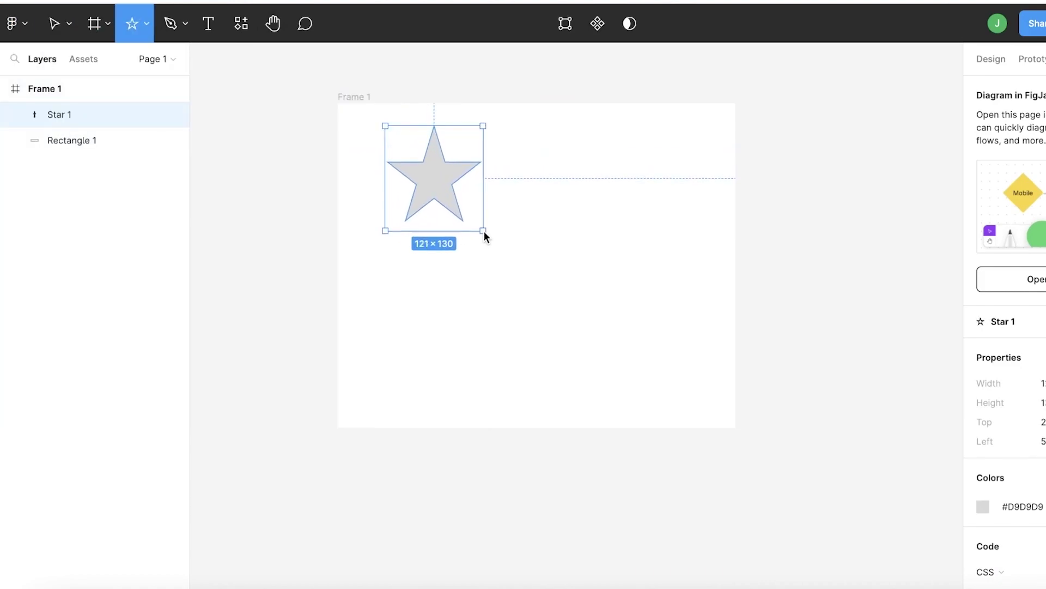
left_click_drag(458, 183, 465, 198)
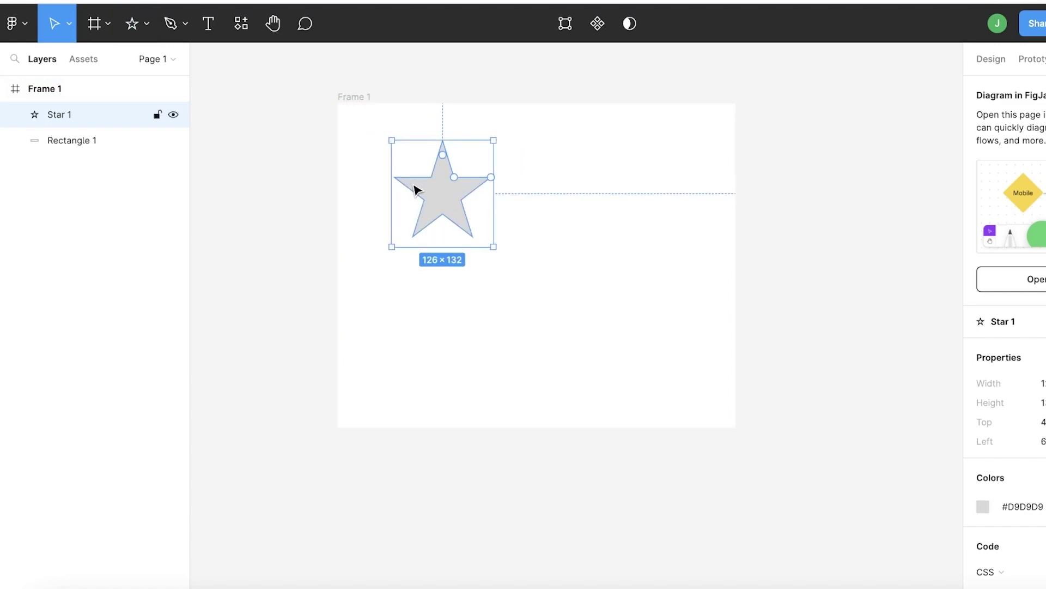
Change Star 1's fill colour to dark red
left_click(878, 439)
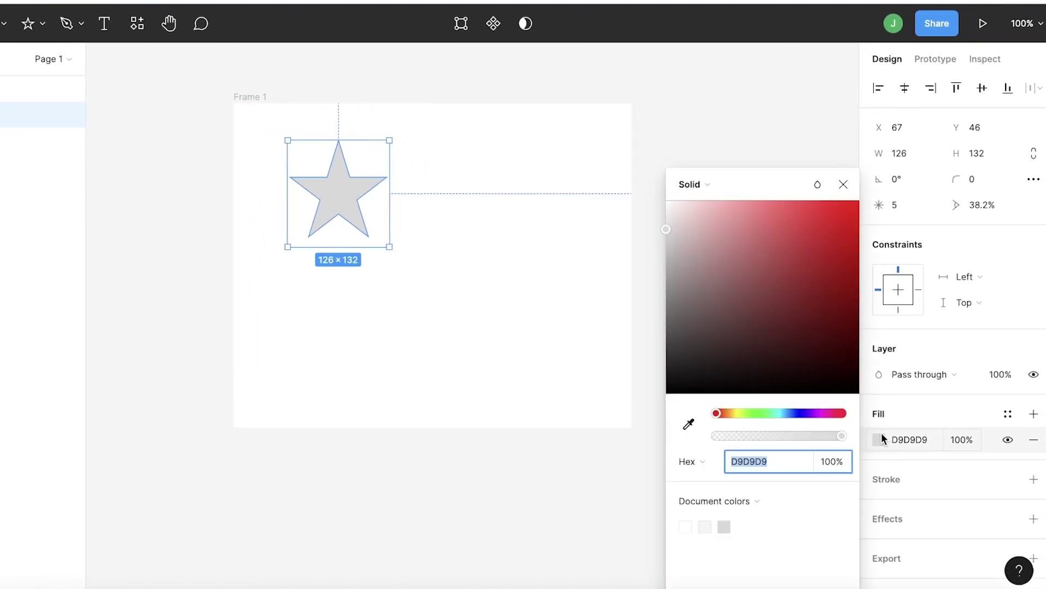
left_click_drag(801, 355, 833, 273)
left_click(763, 148)
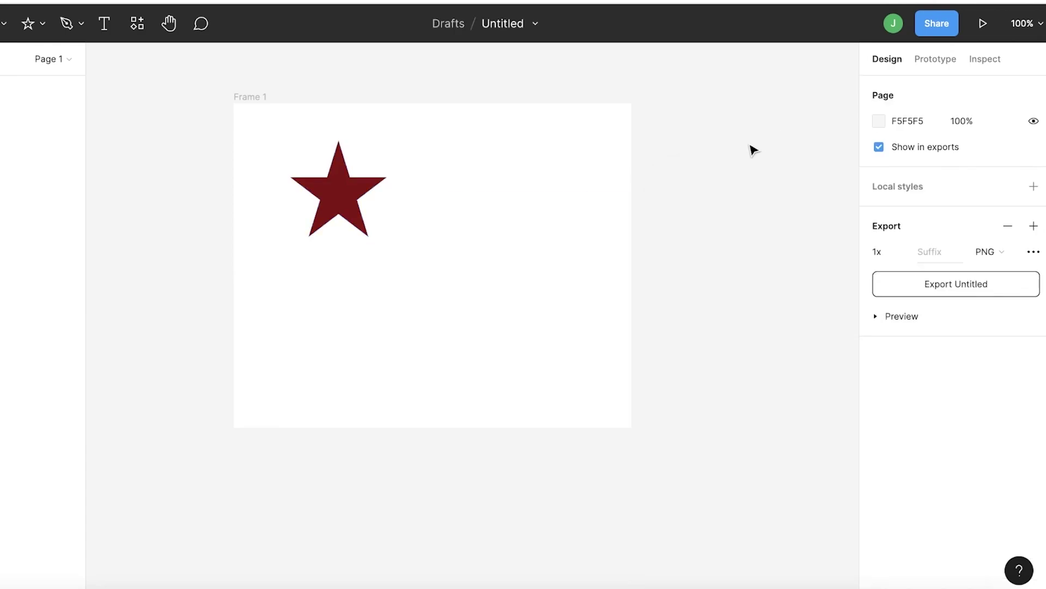
Copy Frame 1 with its star for pasting into Framer
left_click_drag(716, 138, 315, 406)
right_click(522, 245)
mouse_move(548, 476)
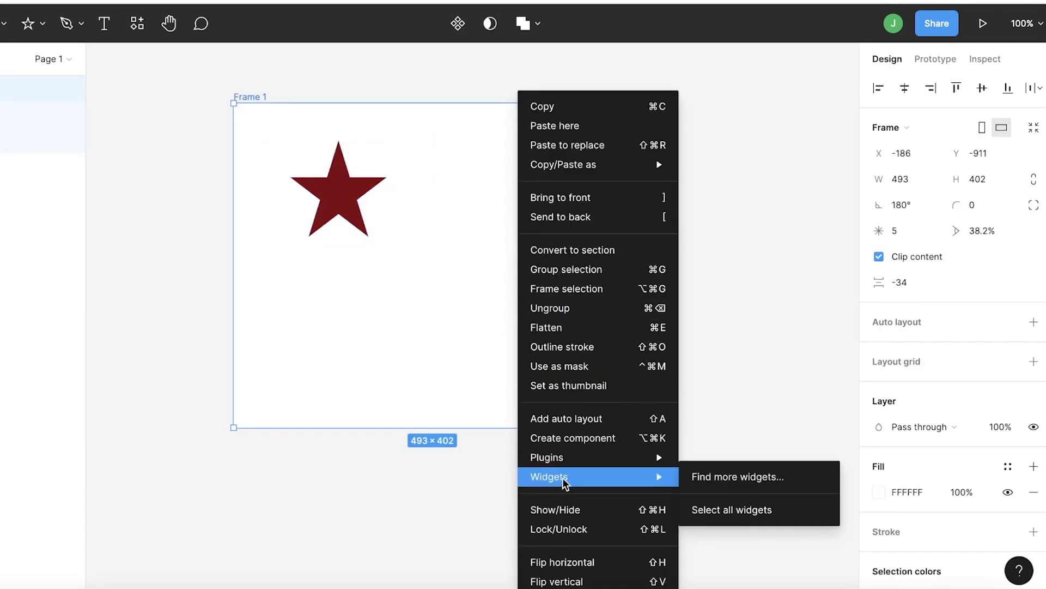
left_click(747, 475)
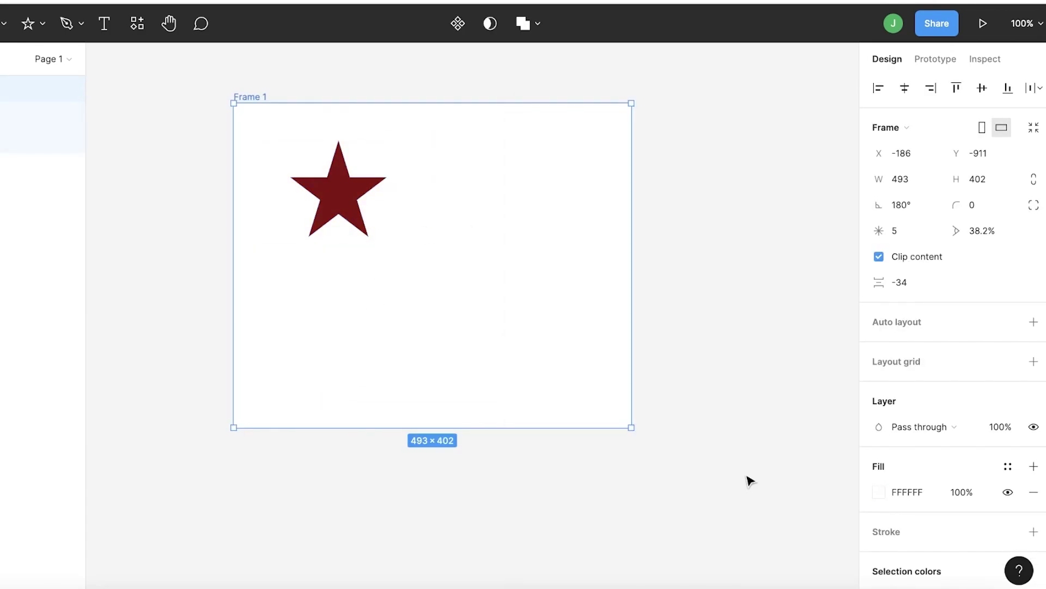
Paste the star frame into Framer, move it to Desktop's top-left and enlarge it
left_click(494, 438)
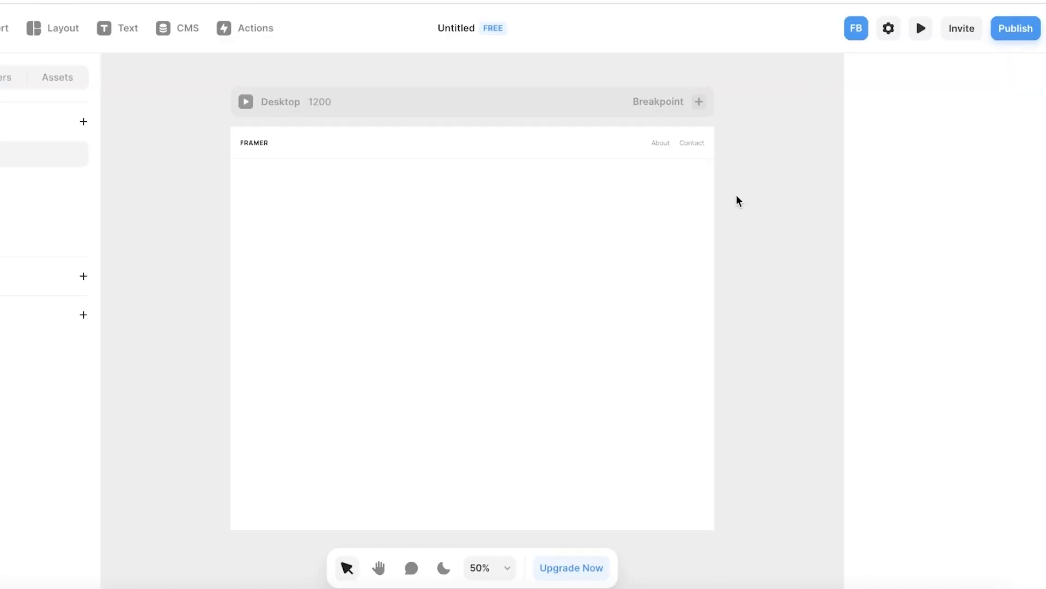
right_click(737, 200)
left_click(753, 215)
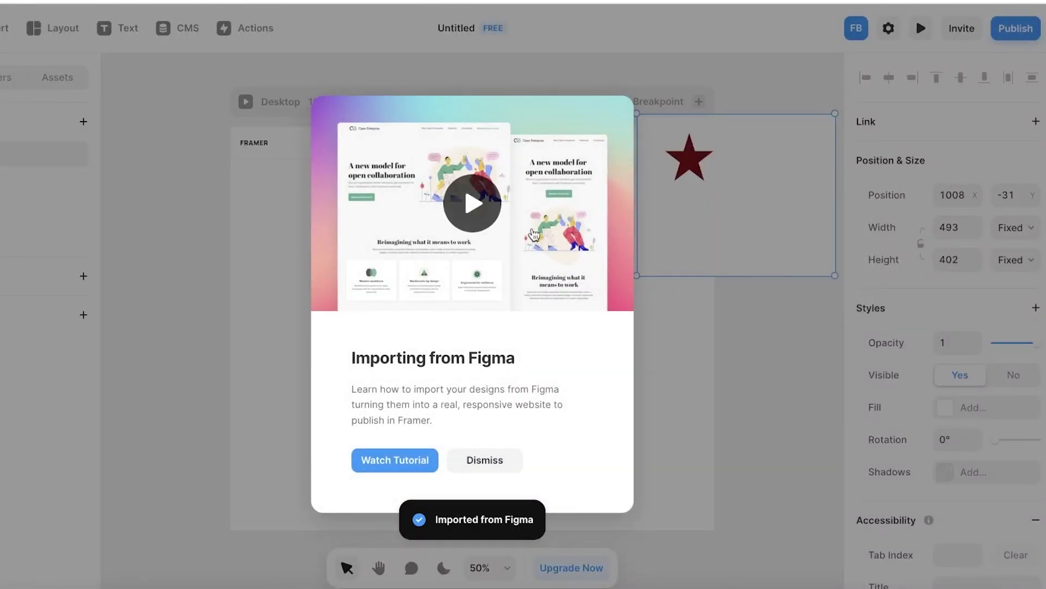
left_click(484, 460)
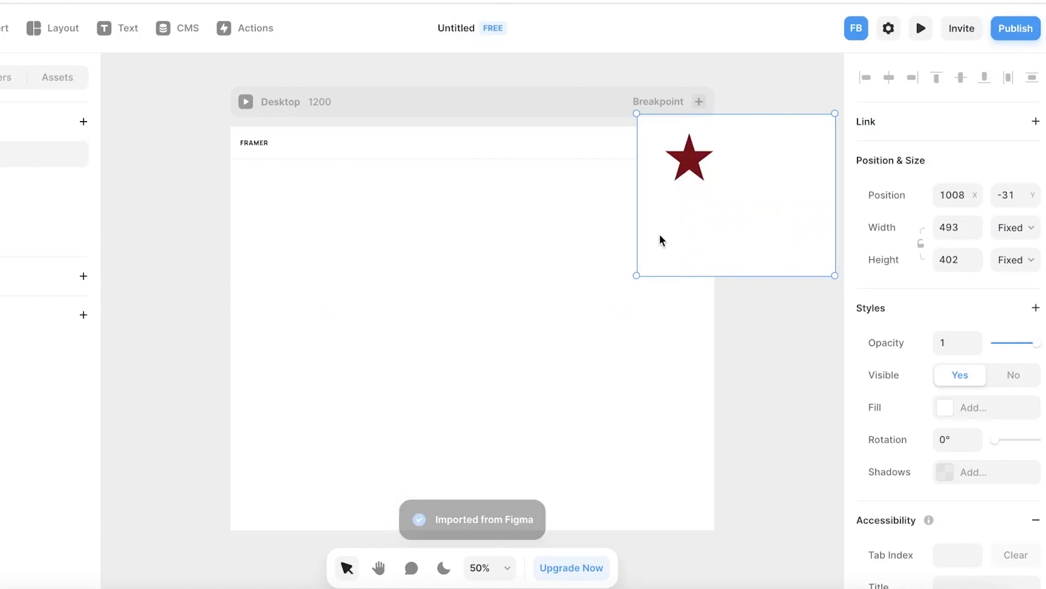
left_click_drag(747, 176, 336, 222)
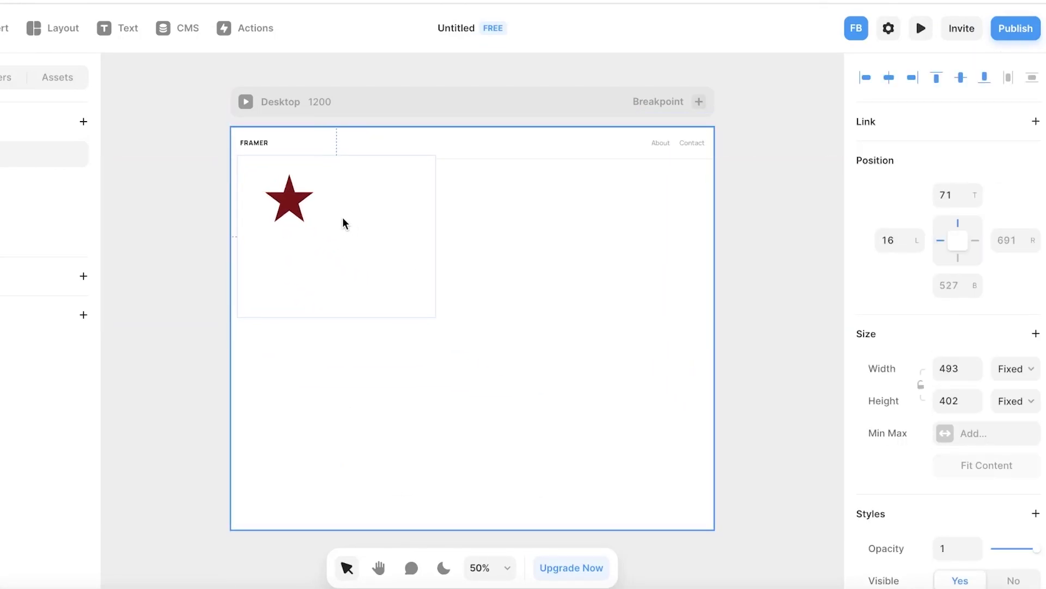
left_click_drag(429, 320, 713, 529)
Add a Tablet breakpoint at 810 and shorten its body frame to about half height
left_click(768, 385)
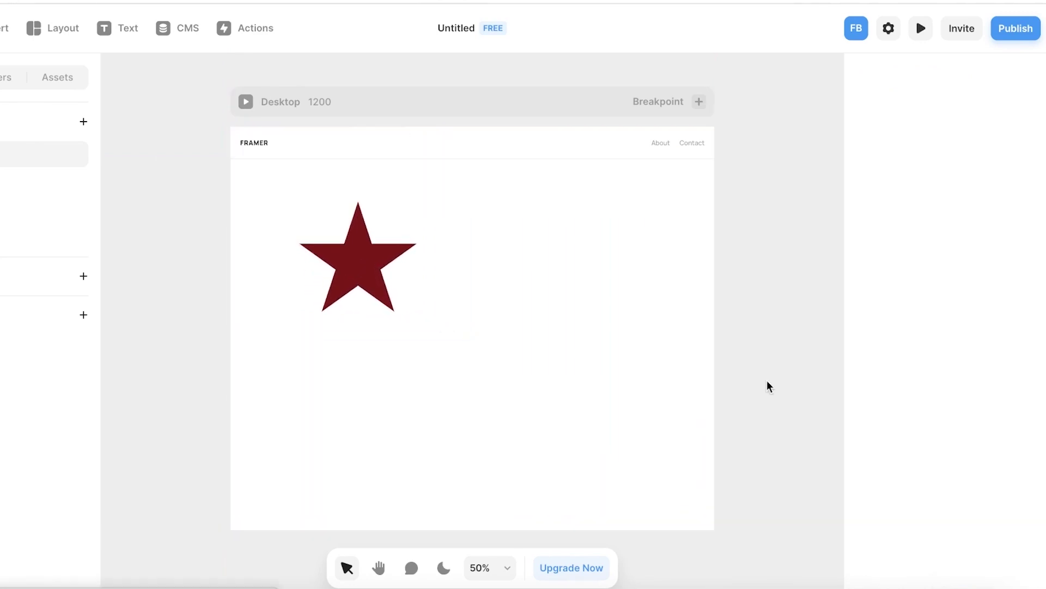
left_click(422, 101)
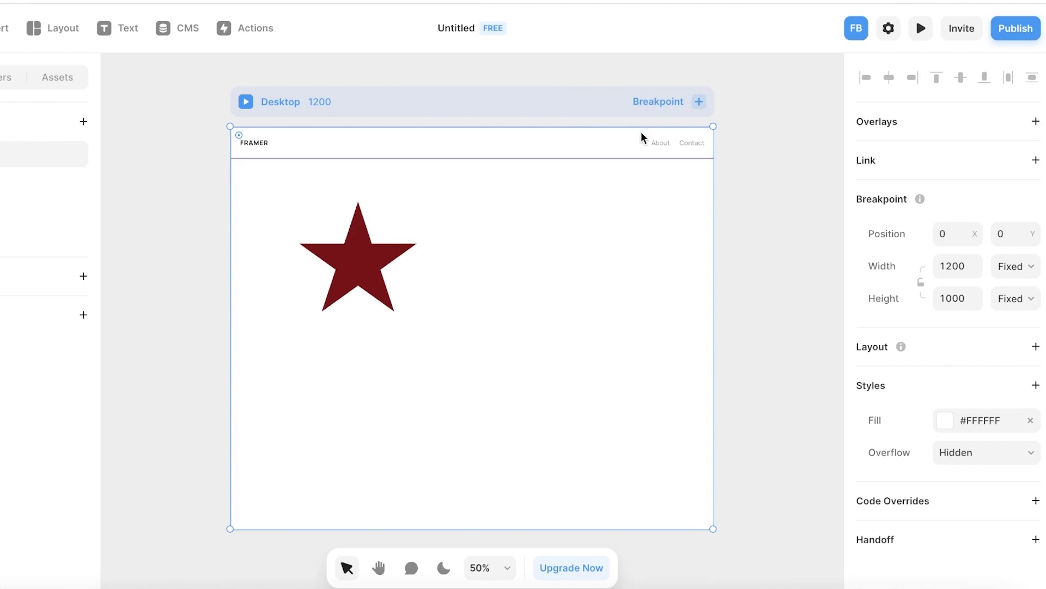
left_click(699, 102)
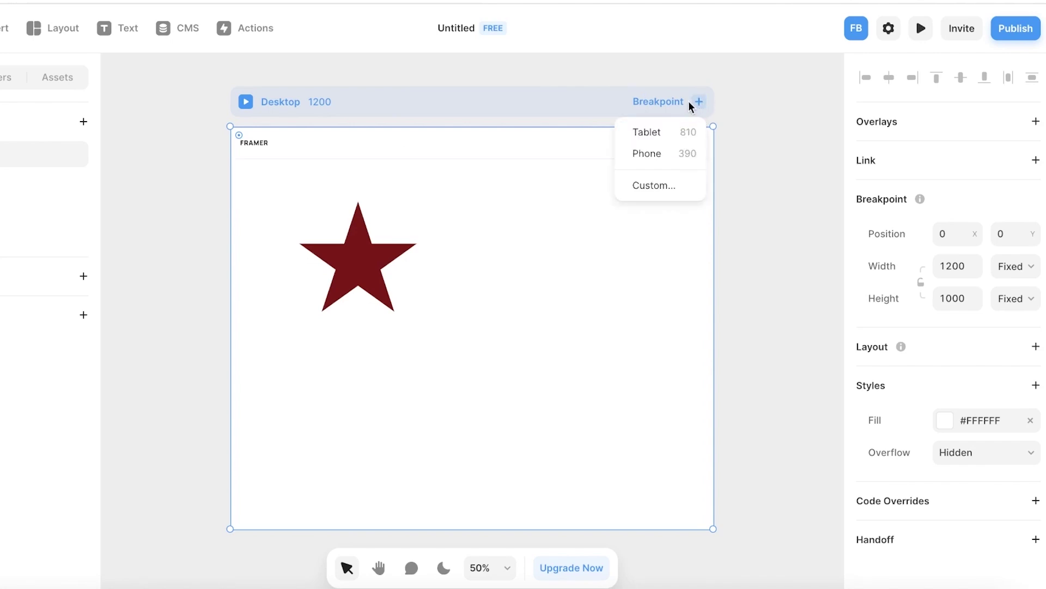
left_click(666, 132)
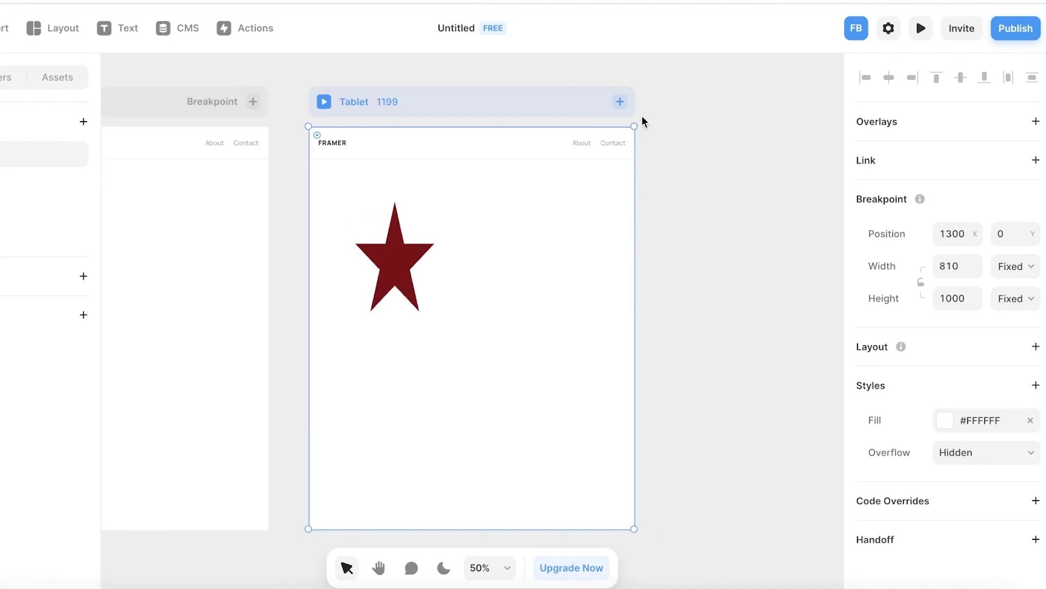
left_click(401, 273)
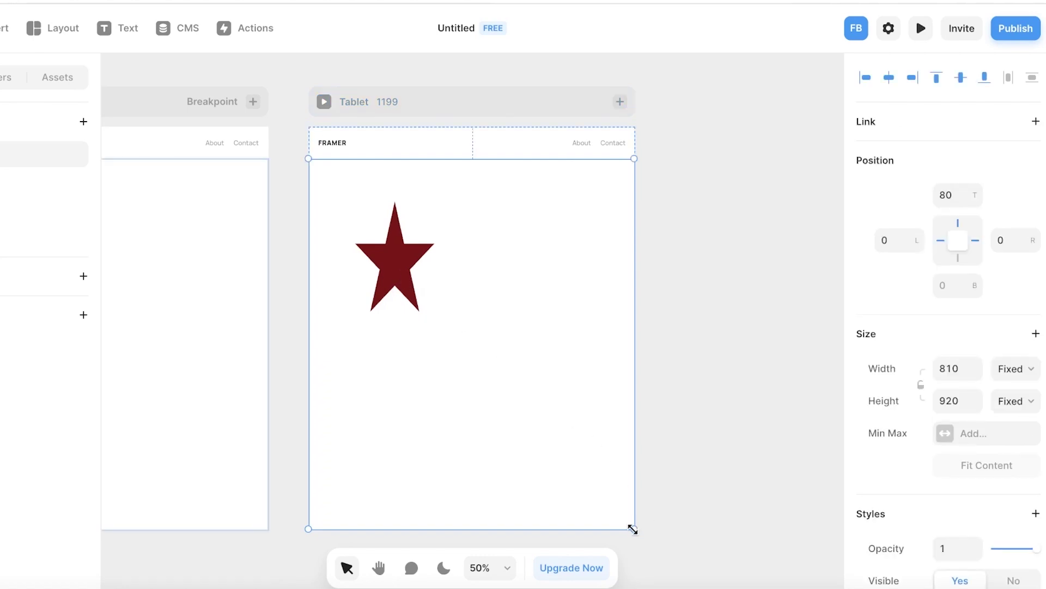
mouse_move(633, 528)
left_mouse_down()
mouse_move(596, 362)
mouse_move(634, 364)
left_mouse_up()
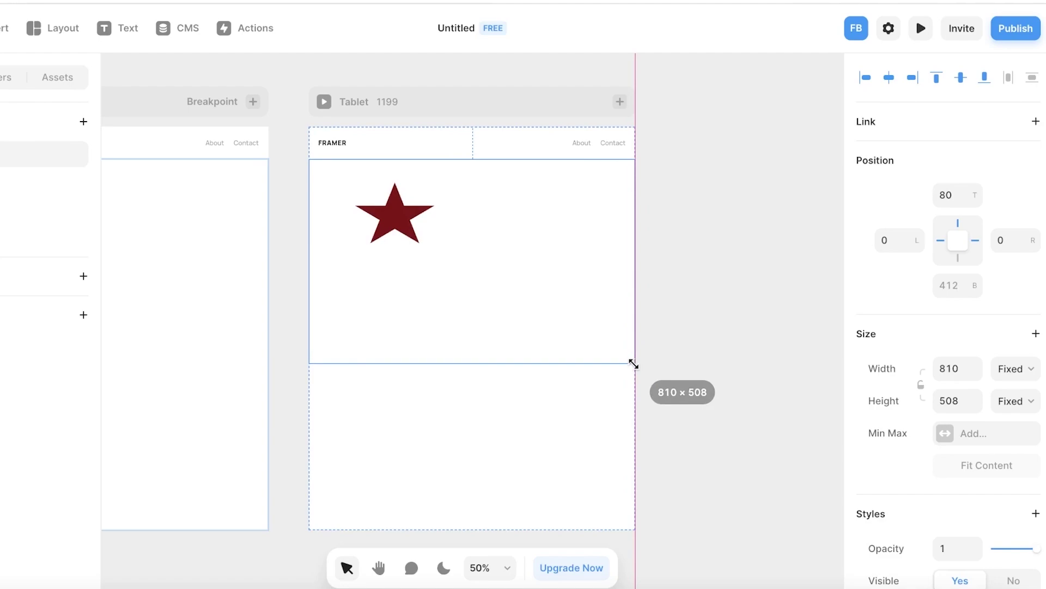
Add a Phone breakpoint at 390 and select its body frame
left_click(620, 102)
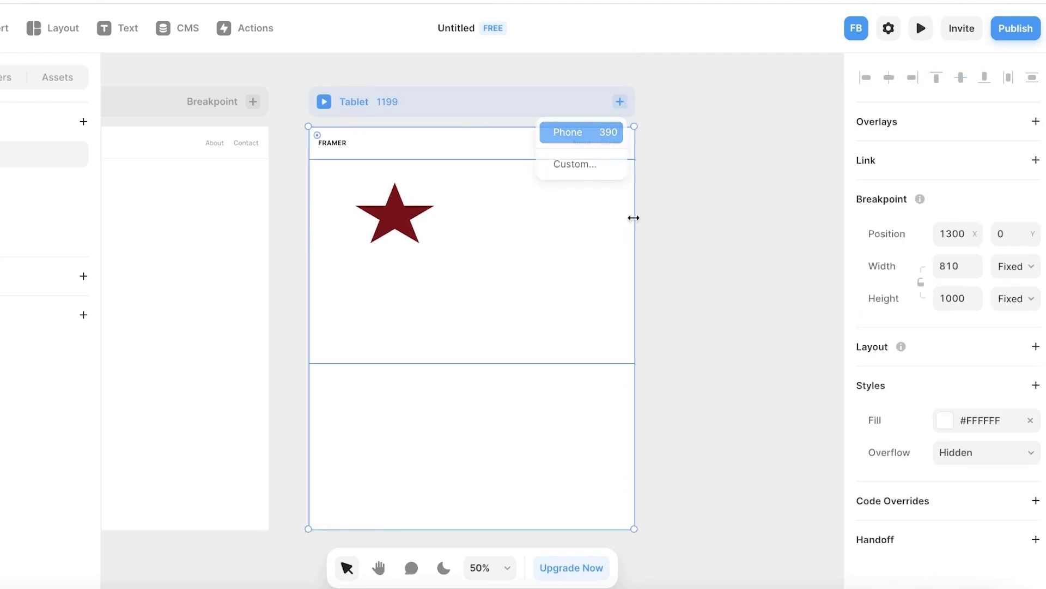
left_click(577, 132)
left_click(521, 297)
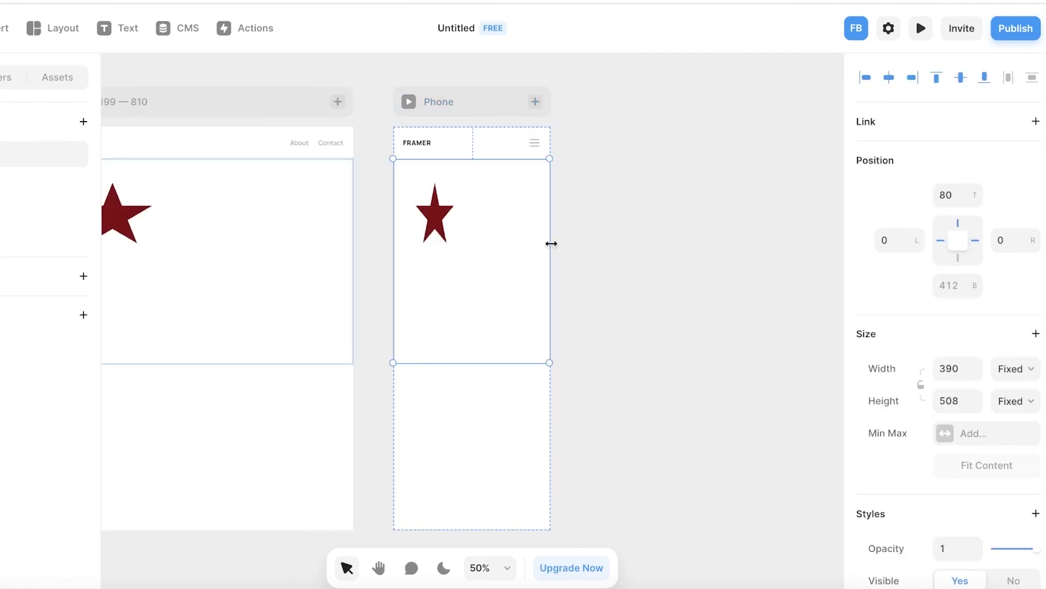
Fit the star frame to 390 wide at top 80, left 0, right 0
left_click_drag(552, 243, 547, 227)
left_click_drag(431, 208, 482, 227)
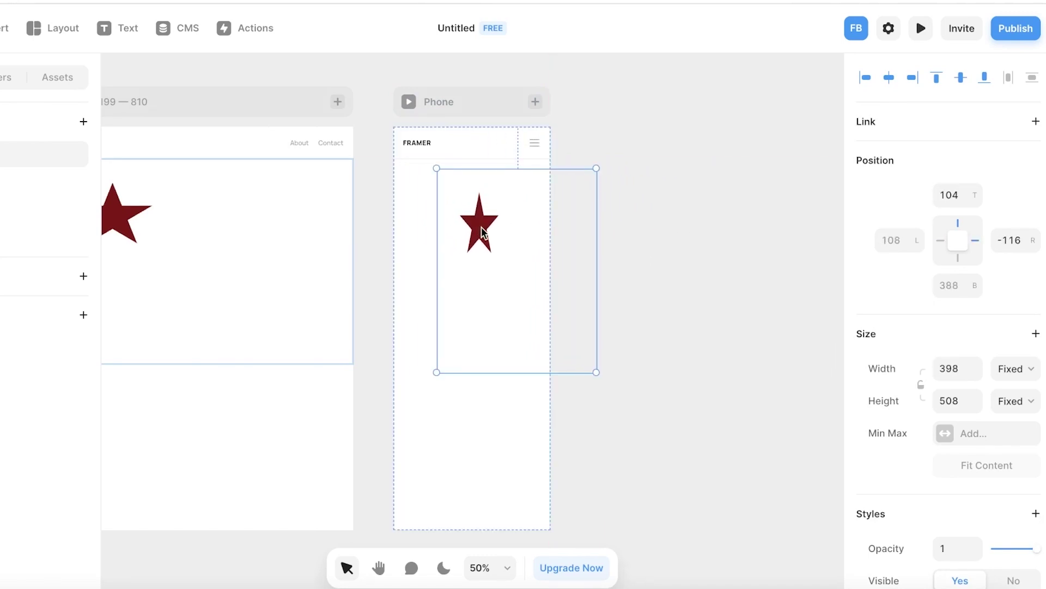
left_click_drag(440, 170, 394, 244)
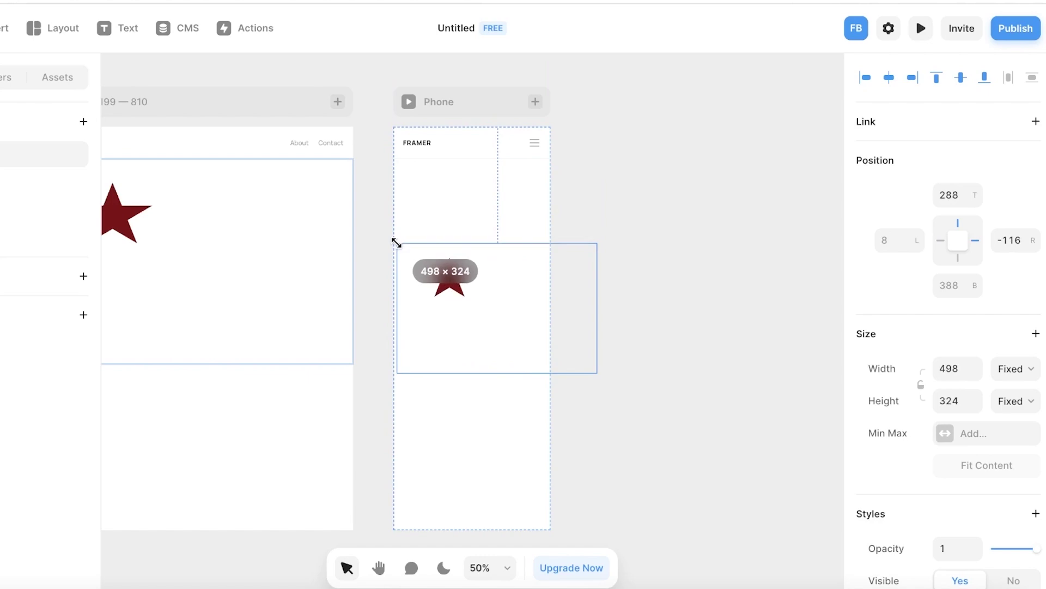
left_click_drag(519, 311, 522, 266)
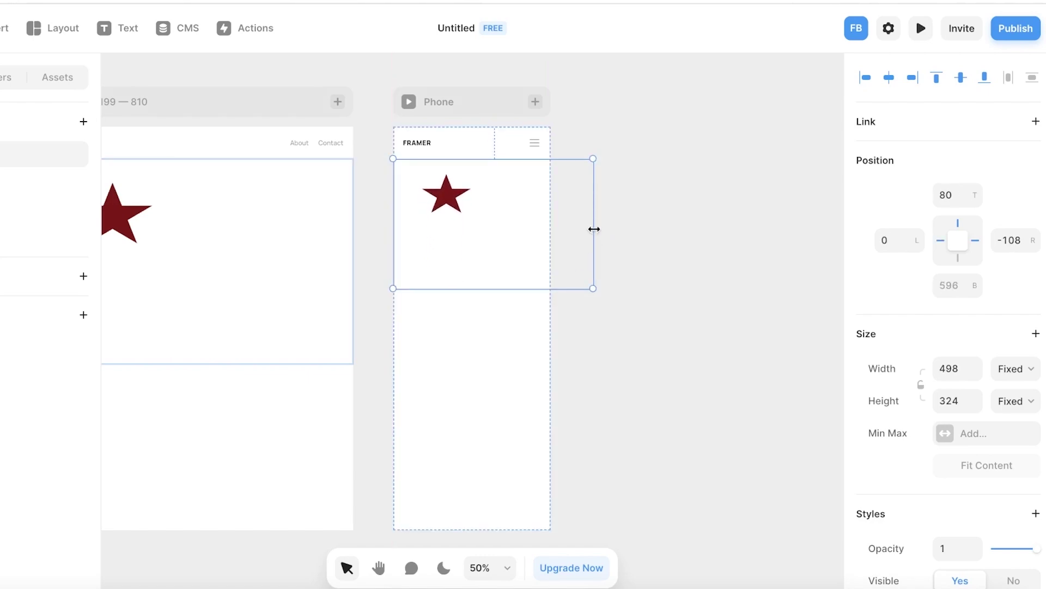
left_click_drag(594, 229, 550, 228)
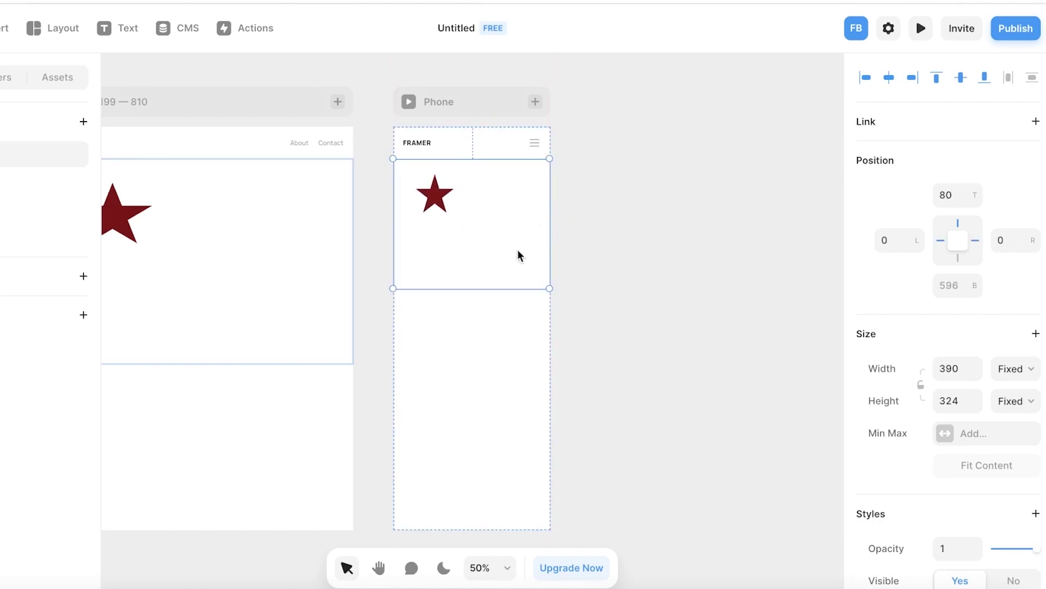
left_click(575, 469)
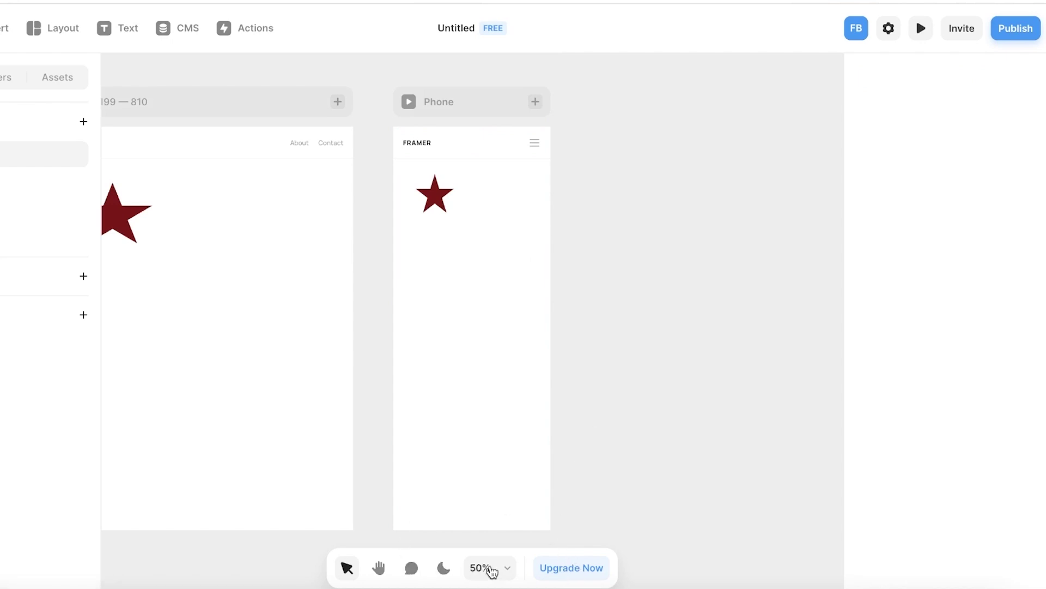
left_click(492, 569)
left_click(441, 453)
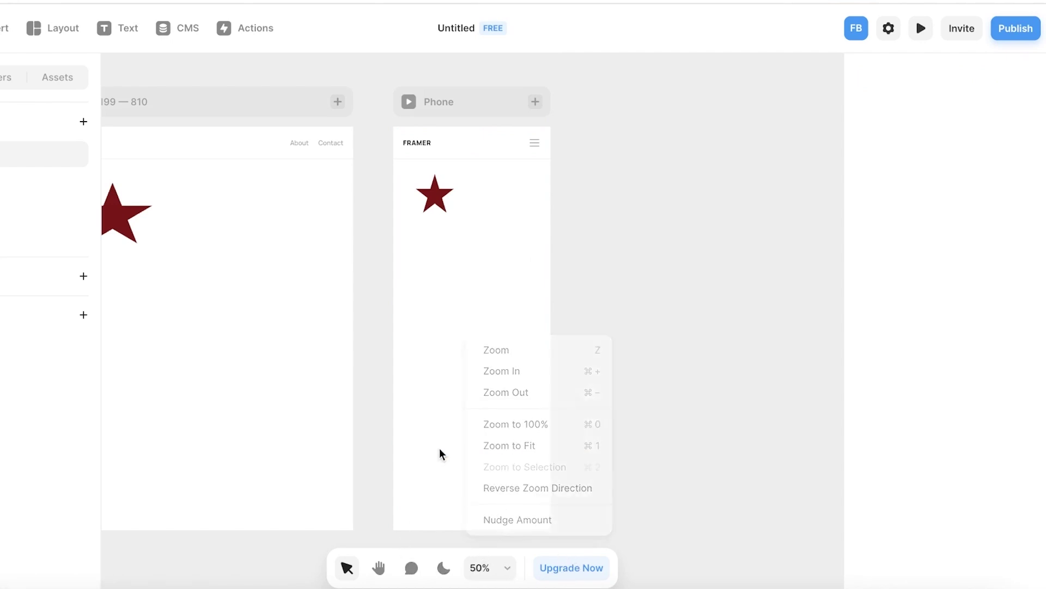
left_click(382, 566)
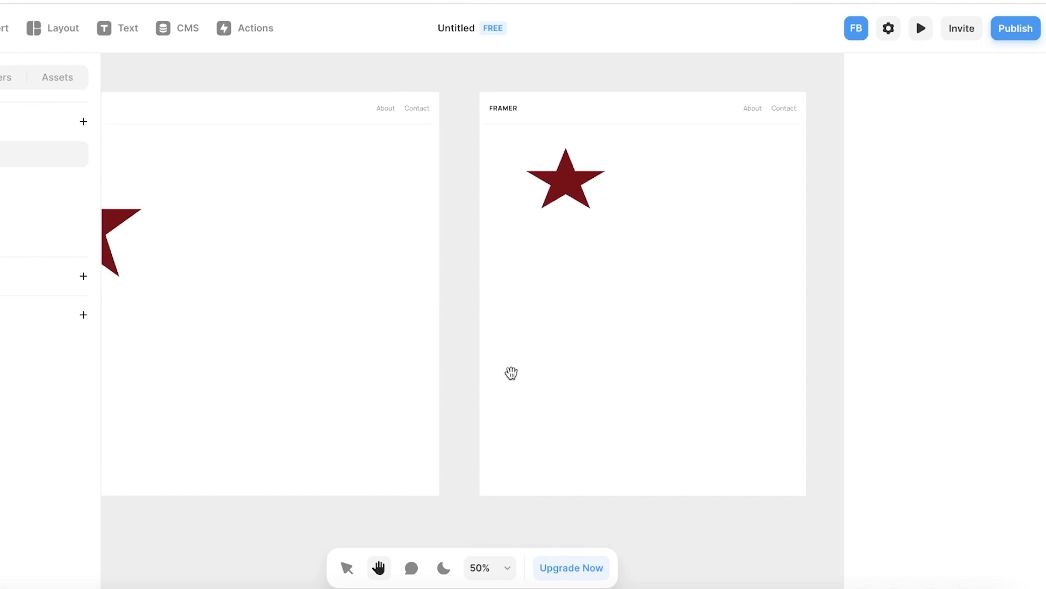
left_click_drag(423, 413, 579, 278)
mouse_move(435, 301)
left_mouse_down()
mouse_move(353, 381)
mouse_move(402, 142)
mouse_move(472, 273)
mouse_move(722, 259)
mouse_move(345, 338)
mouse_move(925, 213)
mouse_move(971, 289)
mouse_move(942, 297)
left_mouse_up()
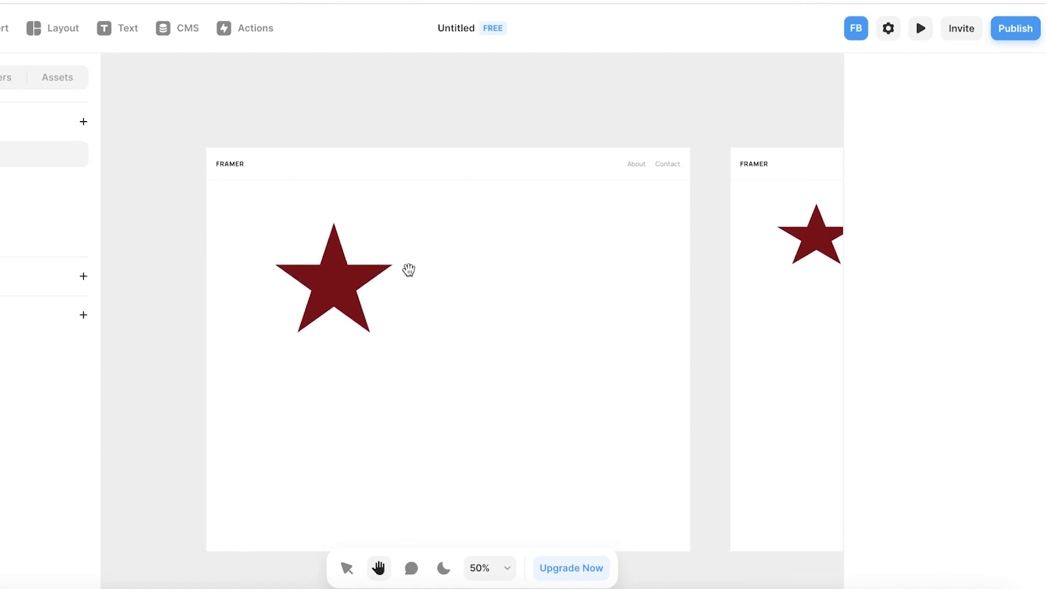
left_click_drag(409, 269, 386, 255)
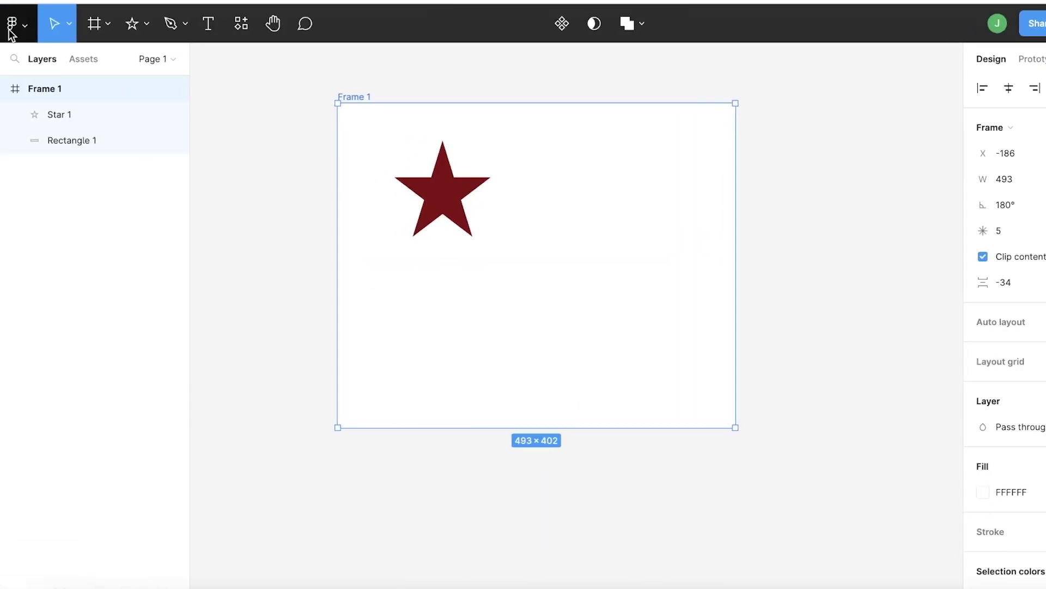
Return to Drafts and open the Untitled FigJam board with the website wireframe
left_click(12, 25)
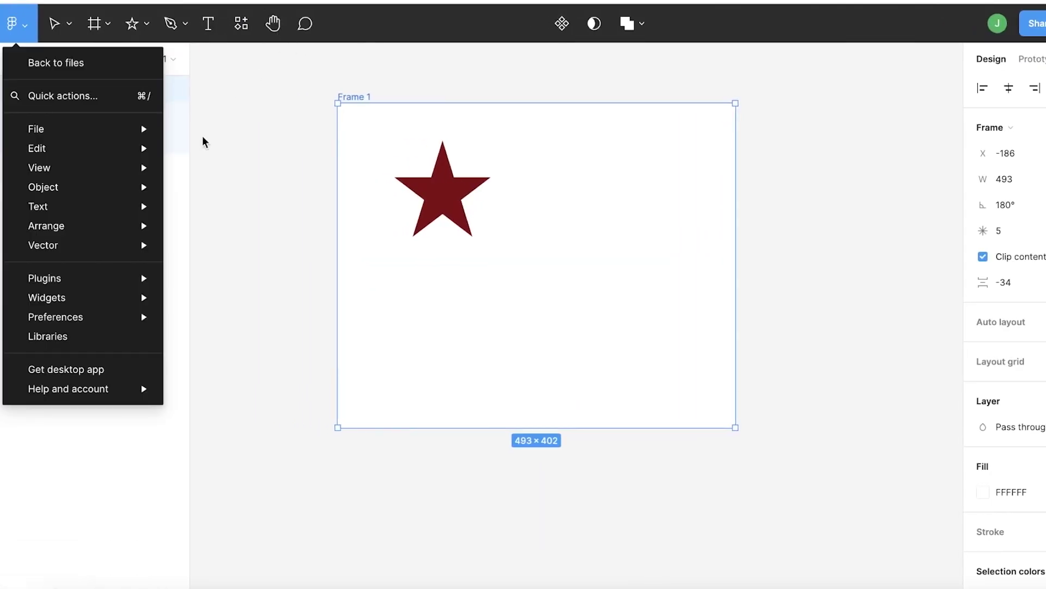
left_click(47, 336)
left_click(743, 89)
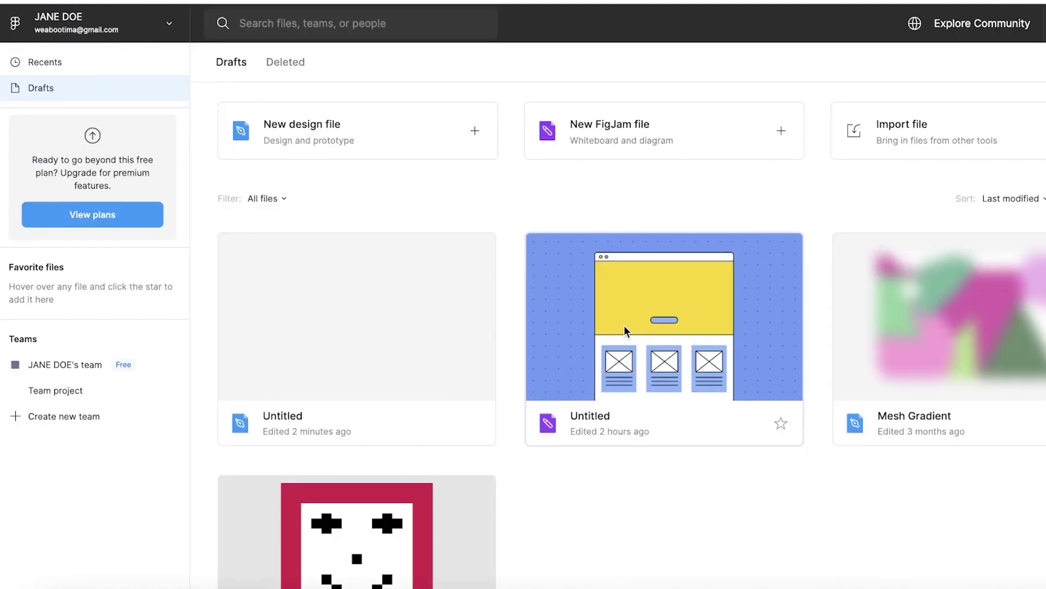
left_click(625, 330)
double_click(635, 322)
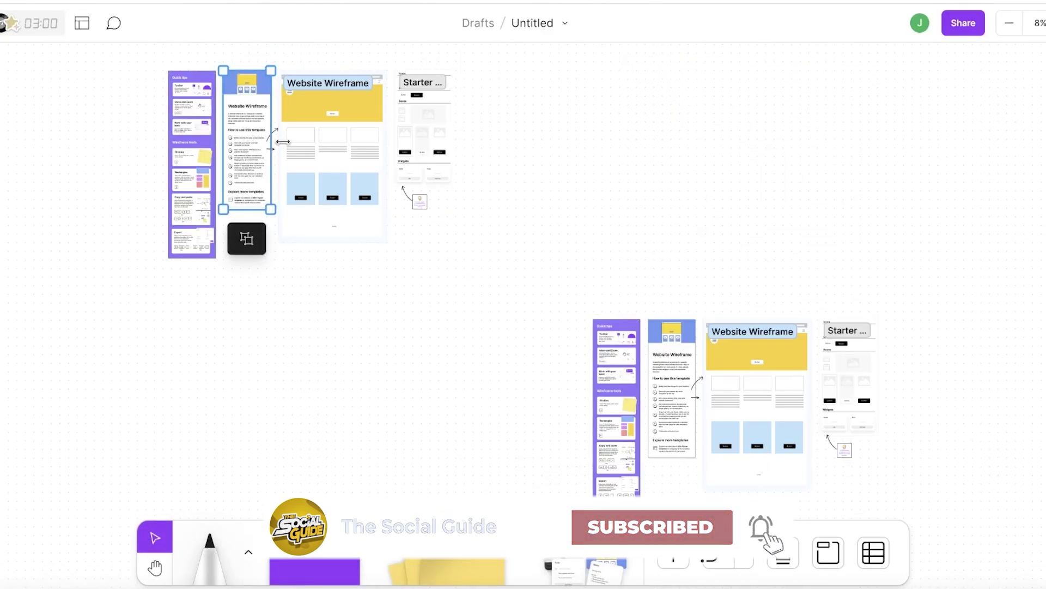
Copy the Website Wireframe frame's 14 layers with the Figma to HTML with Framer plugin
scroll(460, 206, "up", 5)
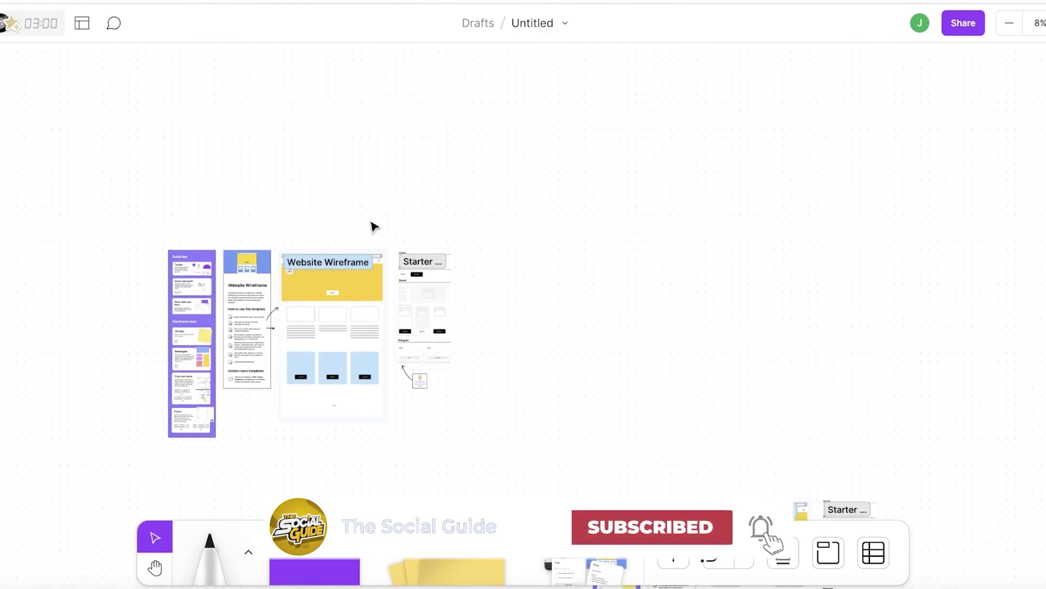
scroll(373, 227, "down", 2)
mouse_move(515, 142)
left_mouse_down()
mouse_move(304, 202)
mouse_move(360, 93)
mouse_move(338, 298)
mouse_move(338, 433)
left_mouse_up()
right_click(328, 275)
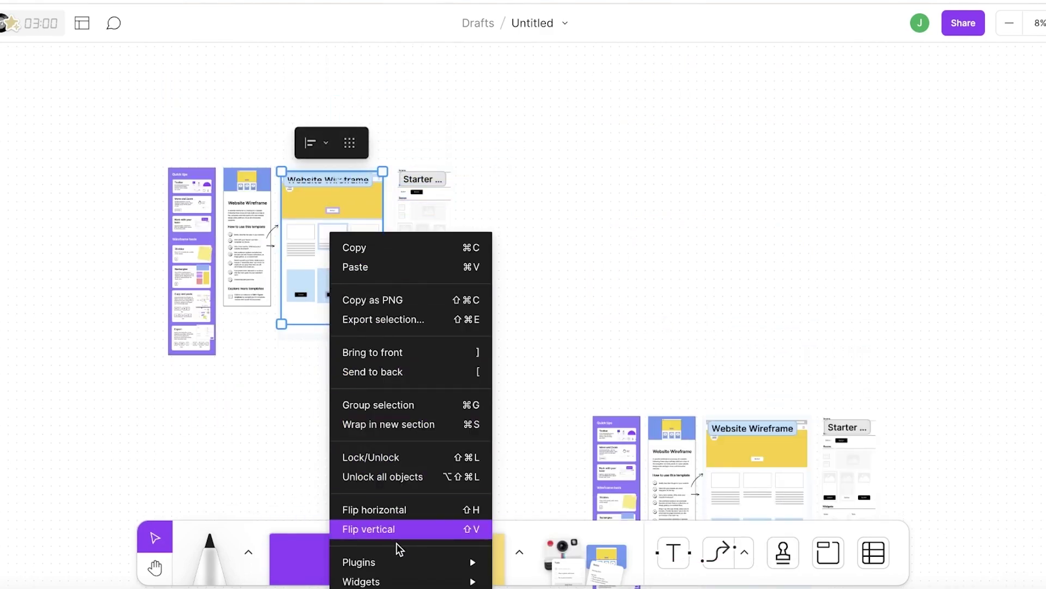
mouse_move(407, 561)
left_click(545, 526)
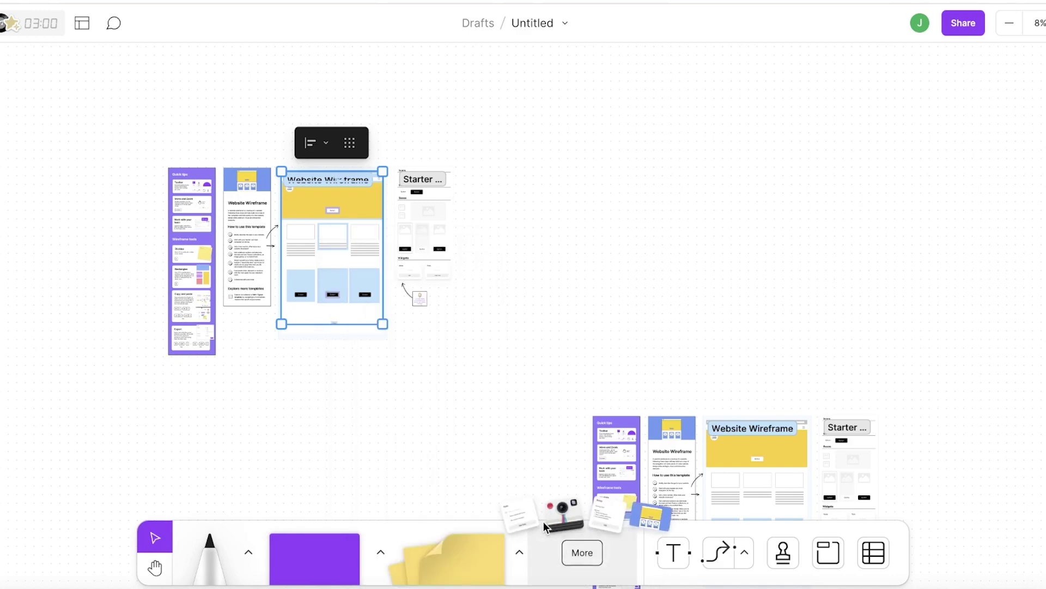
left_click(523, 435)
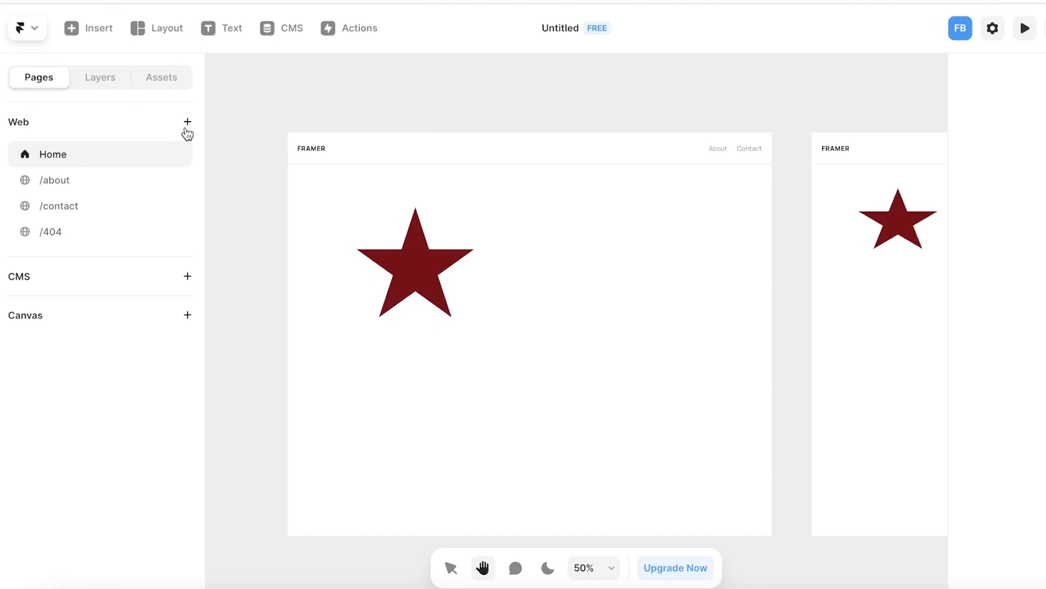
Add a new page, then delete the /page-2 and /page pages
left_click(187, 123)
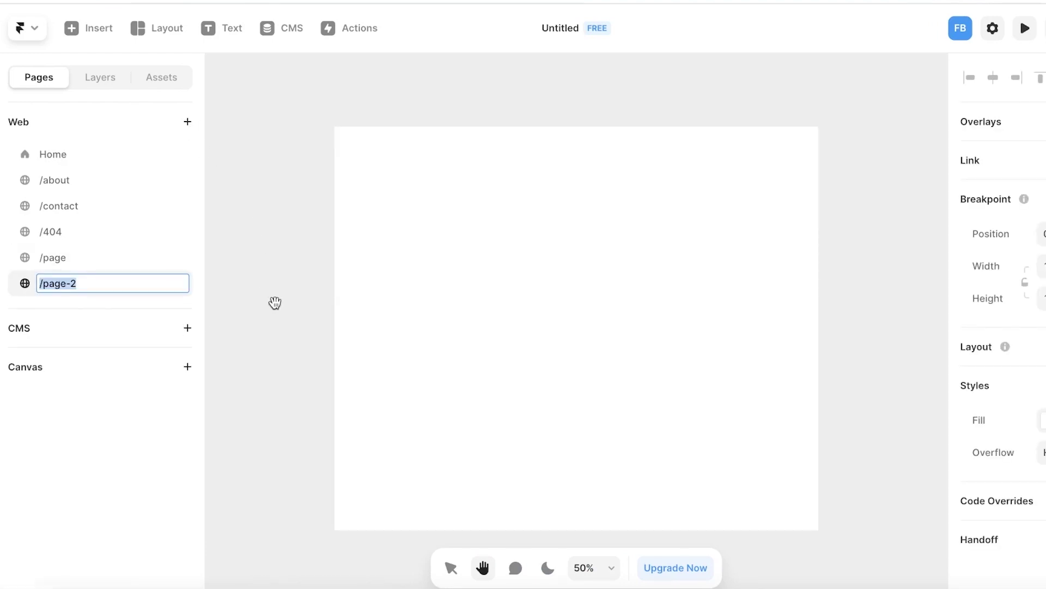
right_click(517, 244)
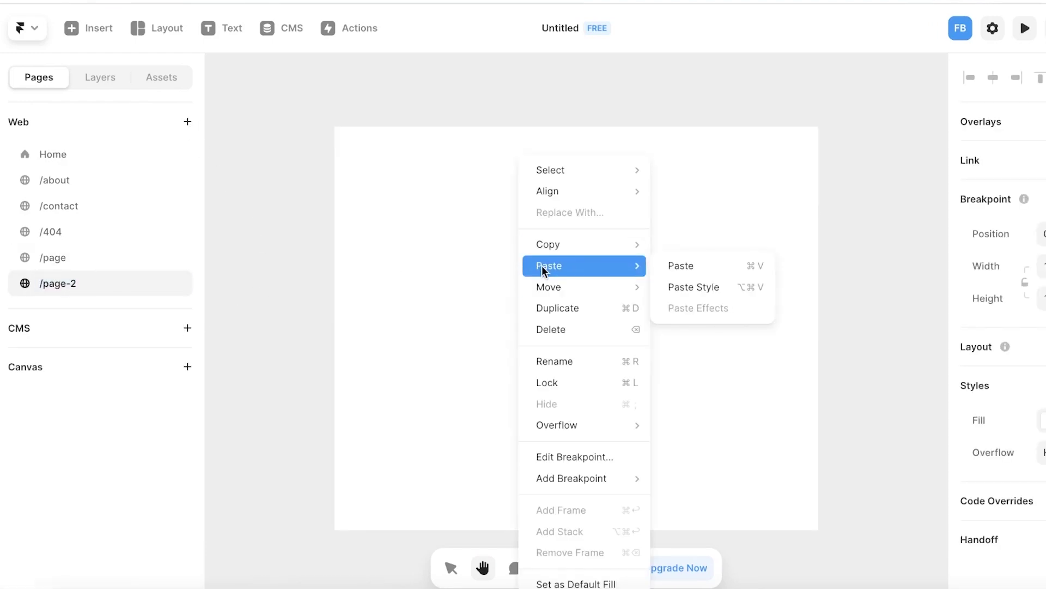
left_click(696, 265)
left_click(177, 283)
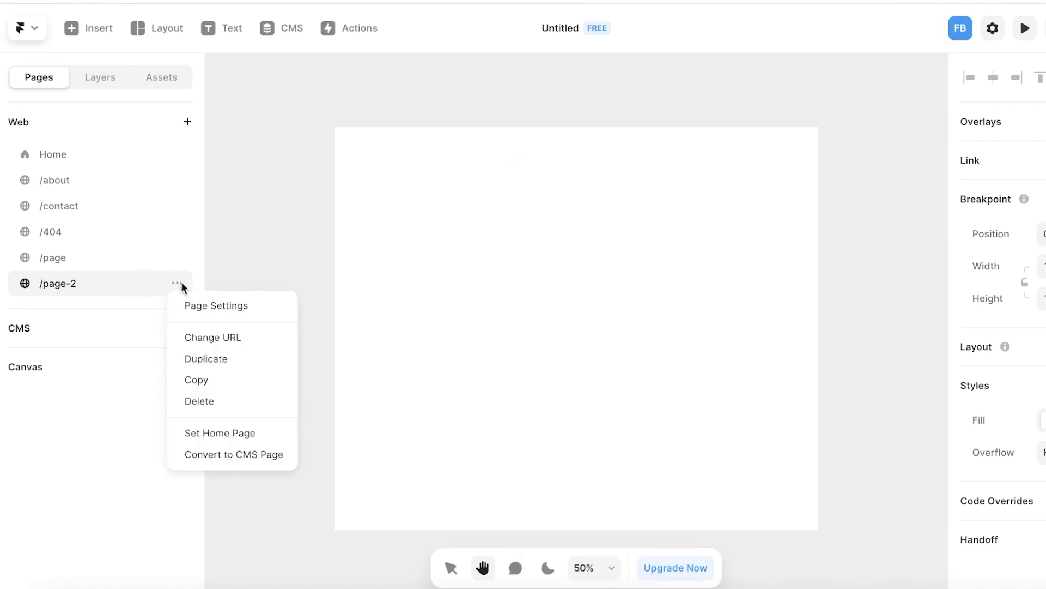
left_click(207, 402)
left_click(178, 256)
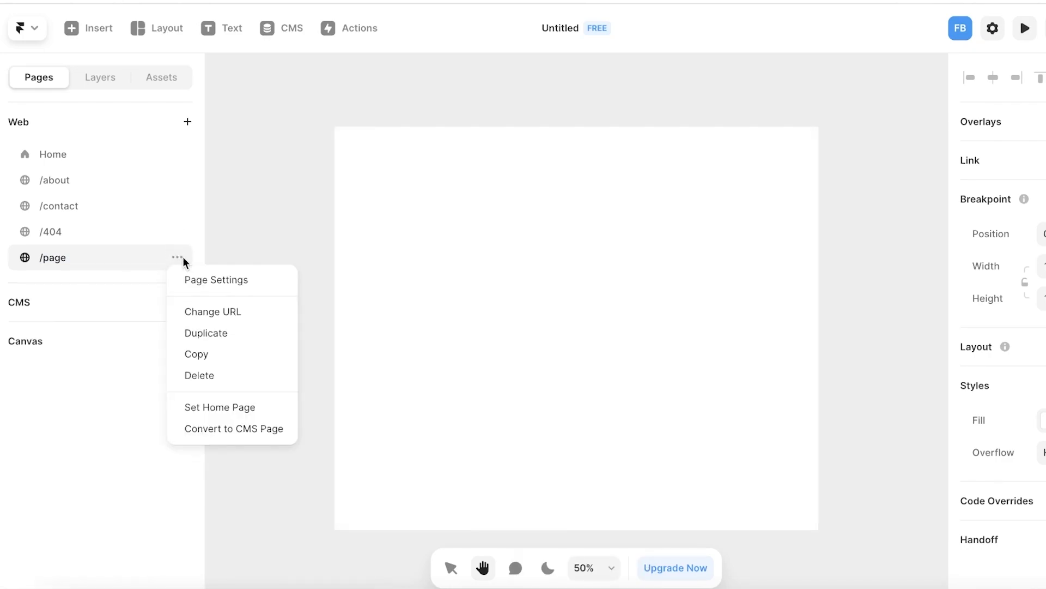
left_click(208, 375)
Delete the 404 page and confirm the deletion
left_click(177, 231)
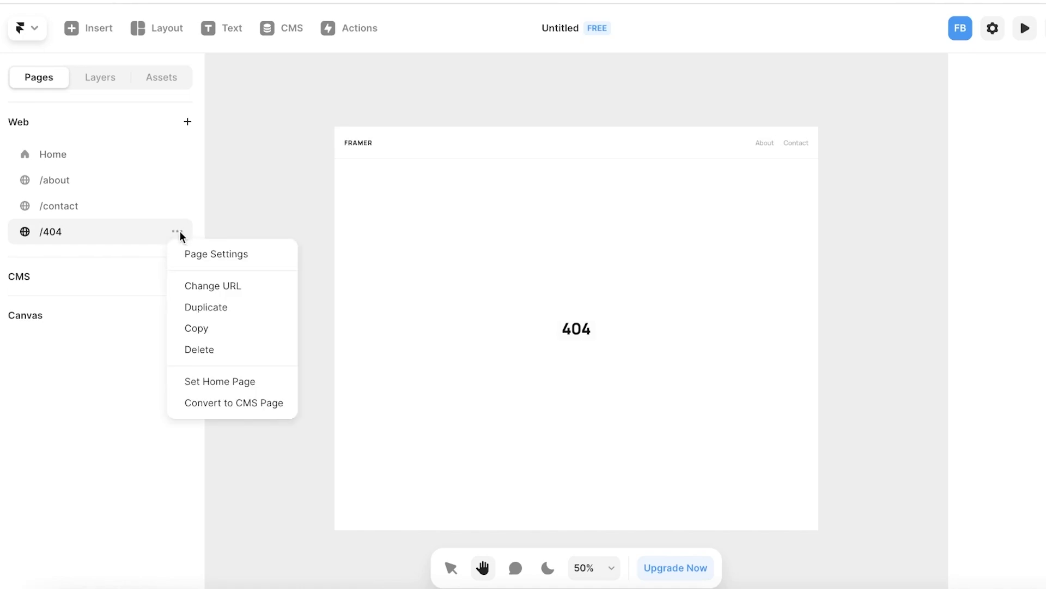
left_click(186, 349)
left_click(645, 337)
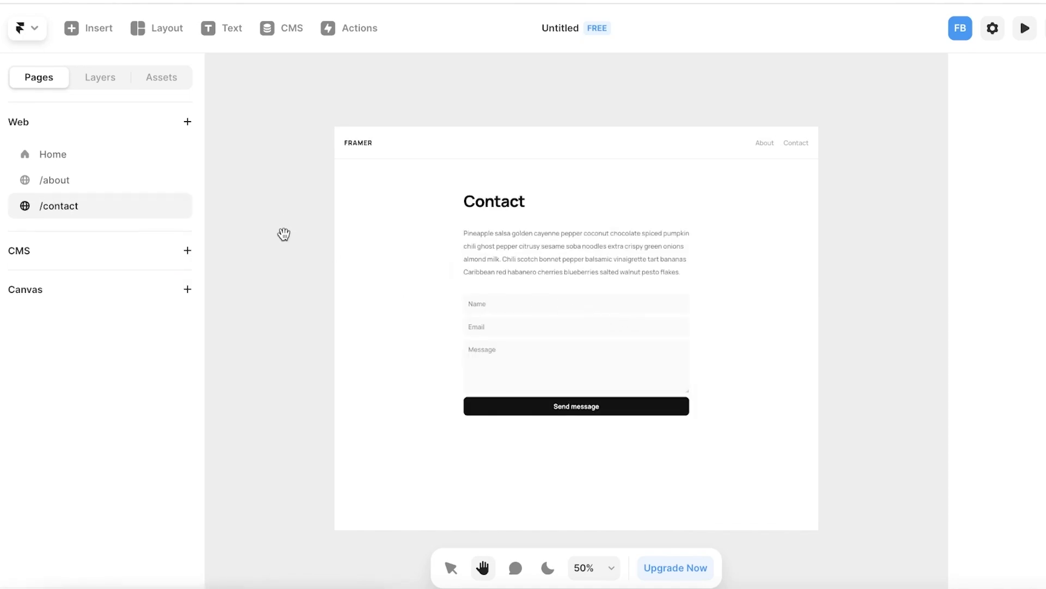
Try pasting the copied wireframe on the Home page, then widen the Website Wireframe frame slightly
left_click(81, 177)
left_click(78, 157)
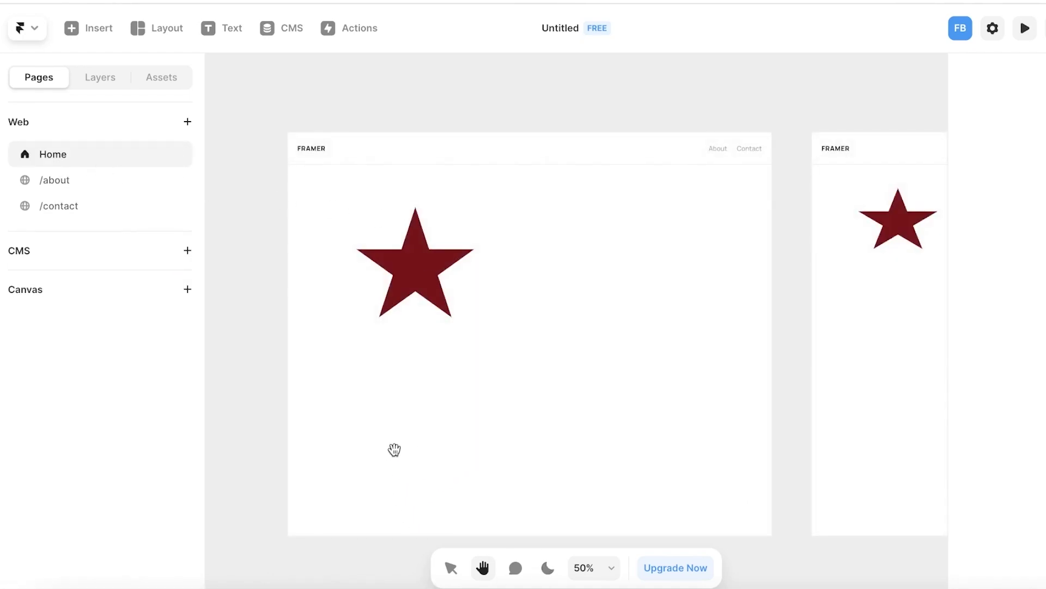
scroll(394, 449, "right", 5)
scroll(792, 334, "right", 10)
right_click(456, 316)
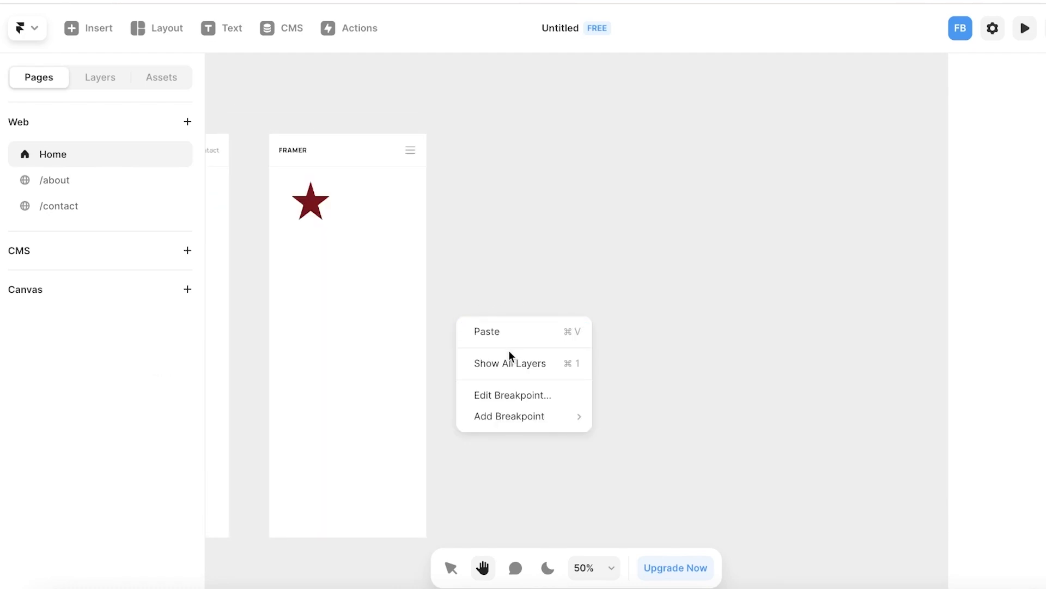
left_click(504, 331)
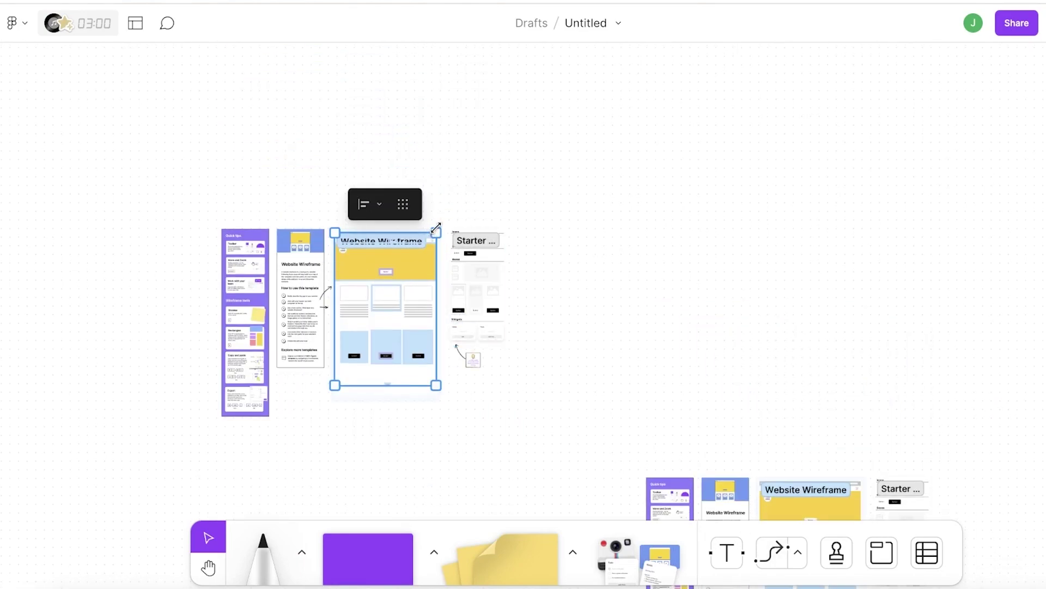
left_click_drag(436, 226, 475, 225)
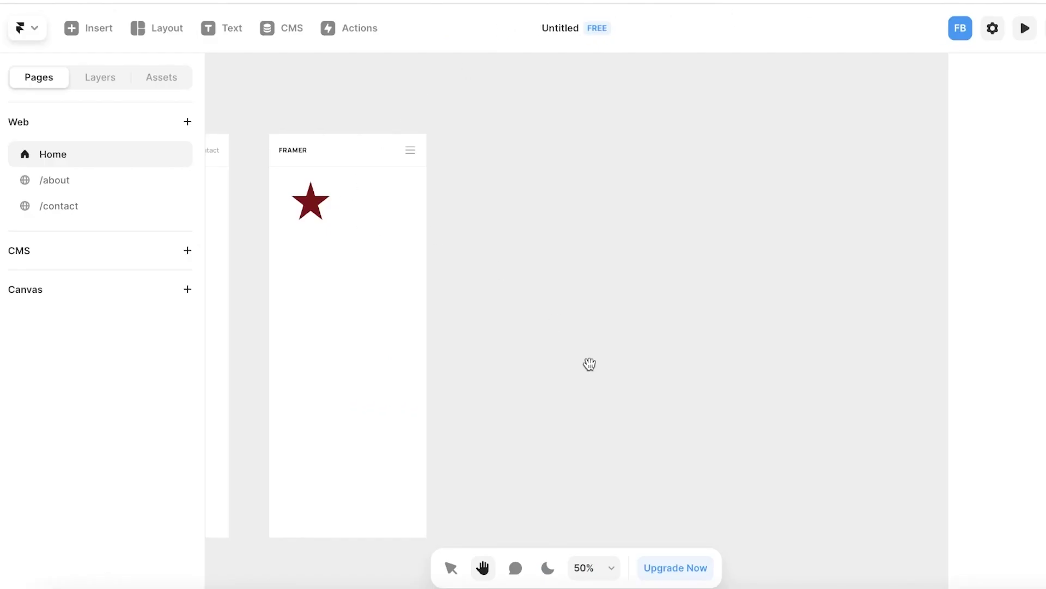
Leave the editor for the Framer dashboard and reopen the Untitled star project
scroll(578, 371, "left", 3)
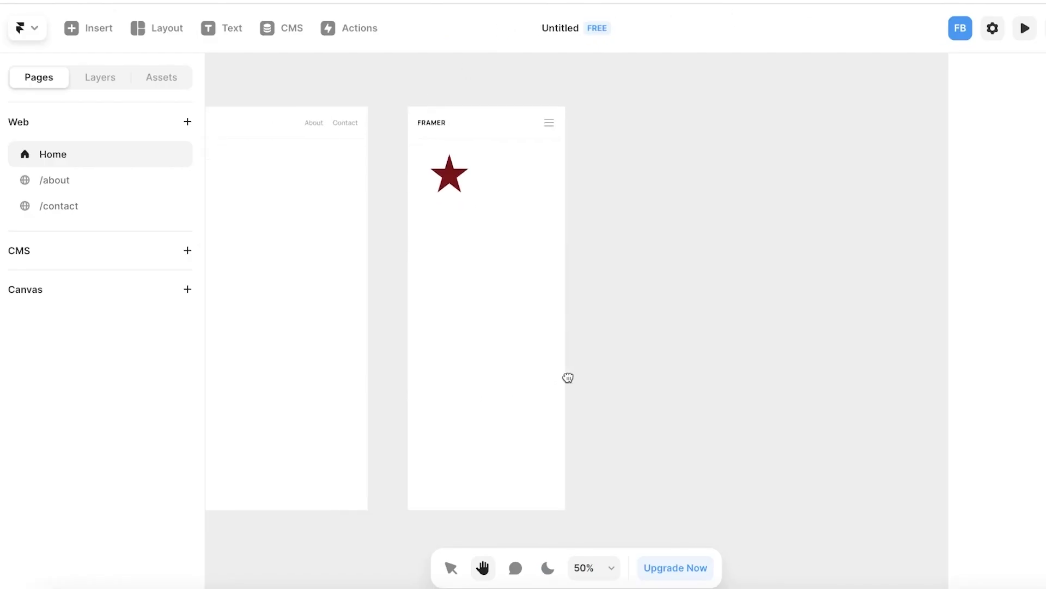
scroll(570, 344, "left", 5)
scroll(425, 305, "left", 5)
scroll(396, 307, "left", 5)
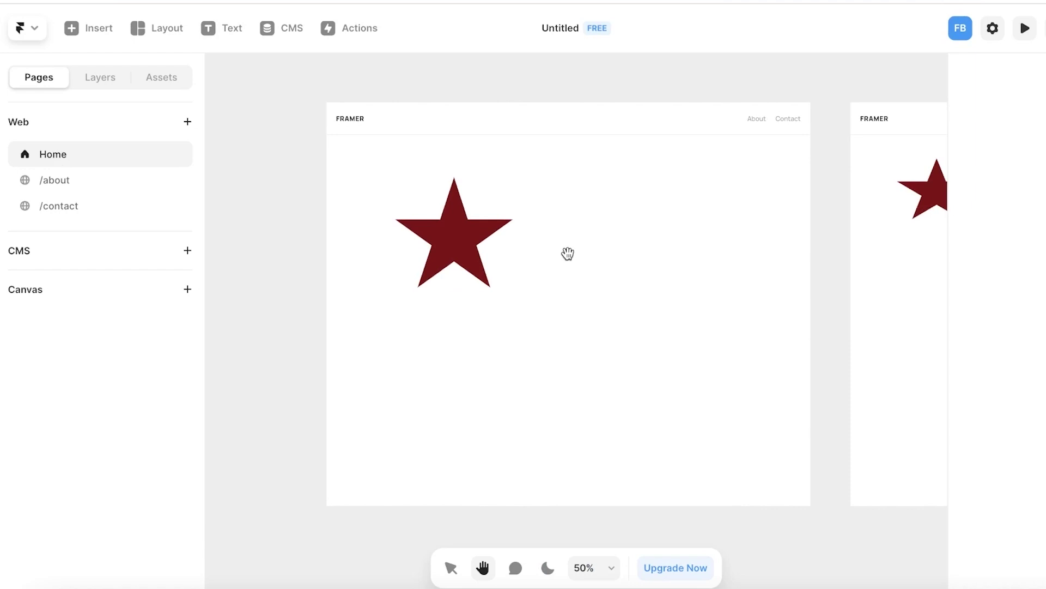
left_click_drag(626, 179, 236, 196)
scroll(378, 178, "right", 5)
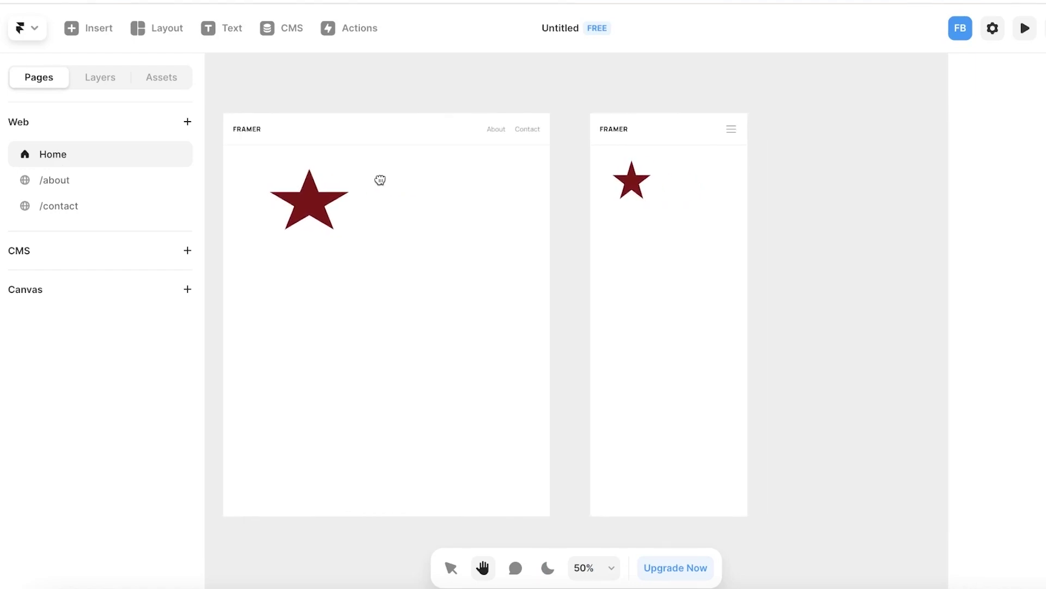
left_click(36, 39)
left_click(54, 66)
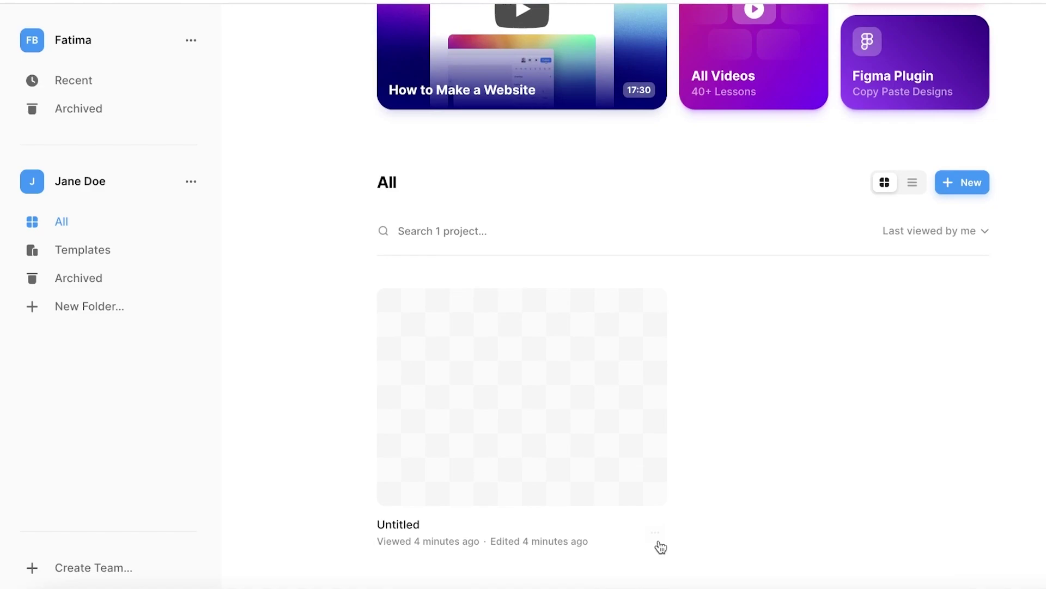
left_click(657, 533)
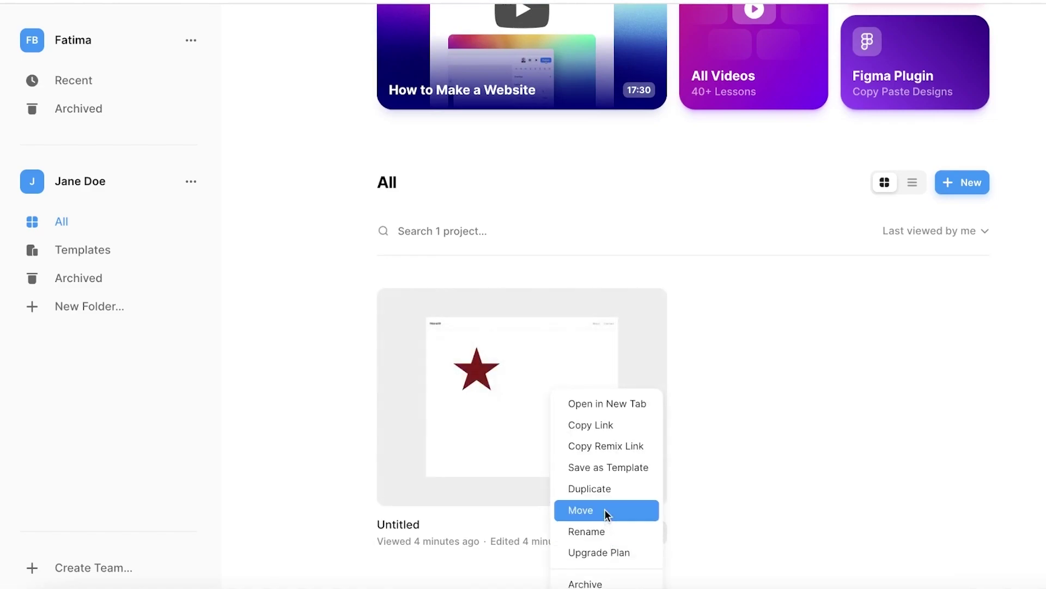
left_click(504, 357)
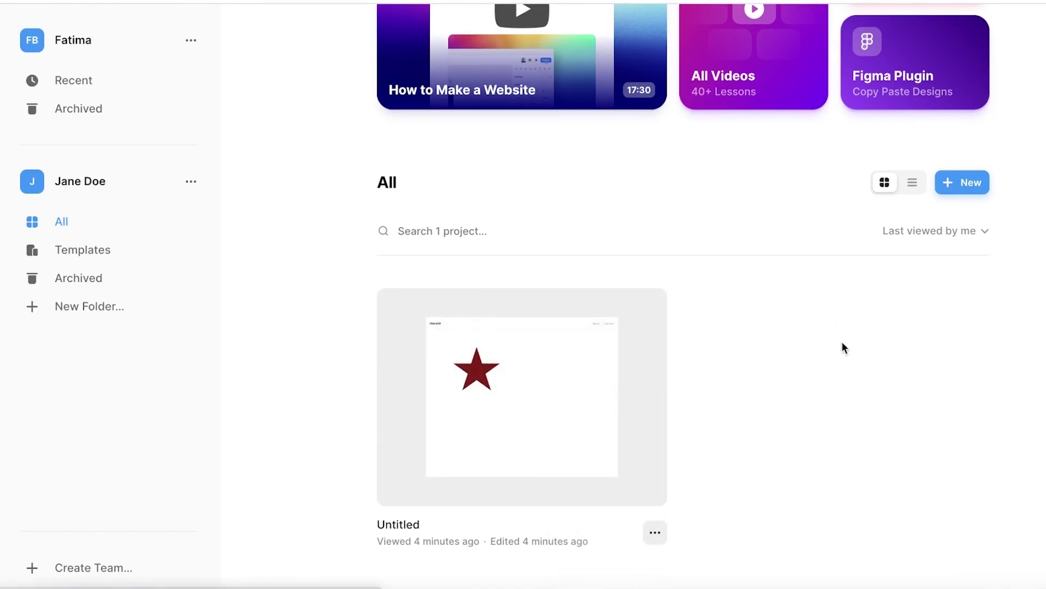
left_click(480, 338)
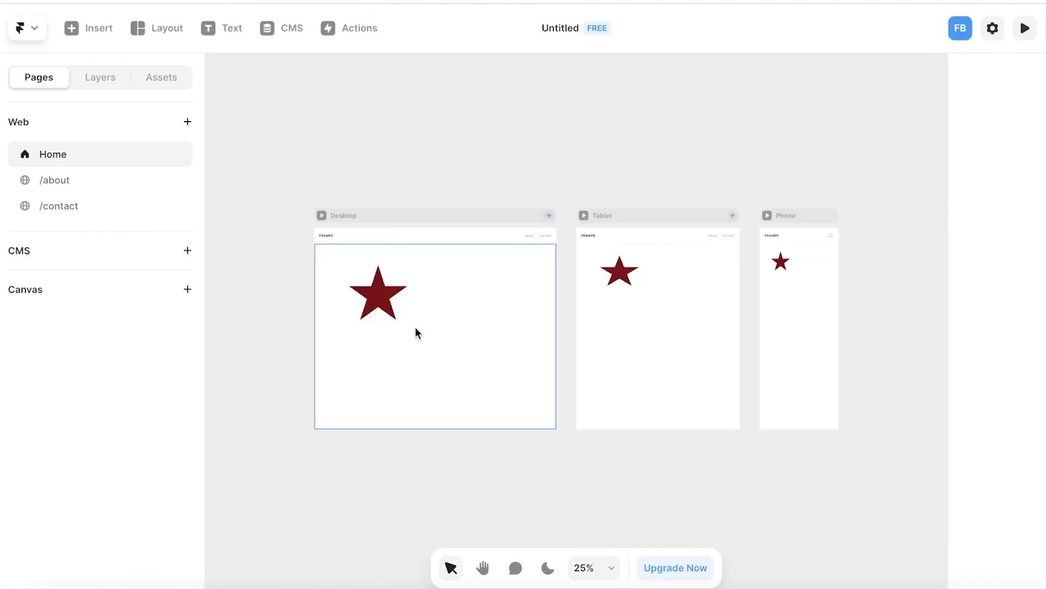
Zoom the canvas from 25% to 50% and center the Desktop frame with its star
left_click(416, 327)
scroll(306, 320, "up", 3)
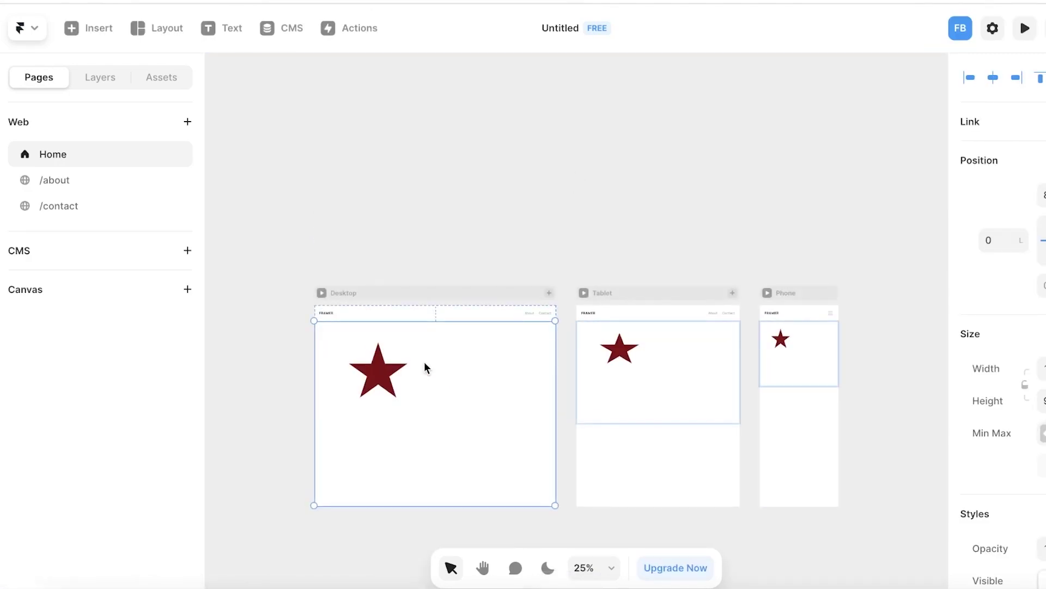
scroll(434, 360, "down", 3)
left_click(611, 569)
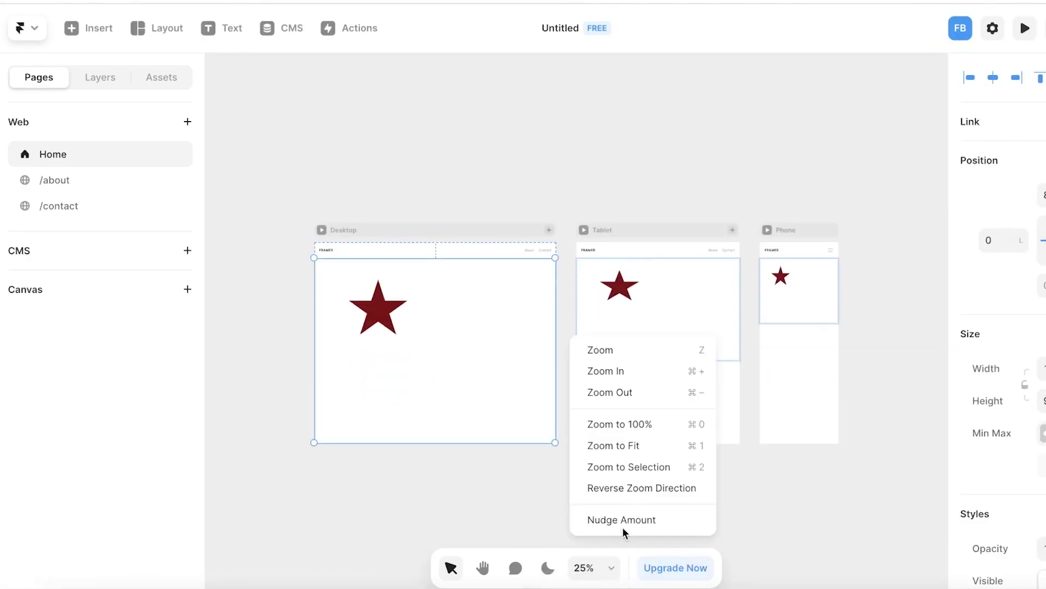
left_click(601, 374)
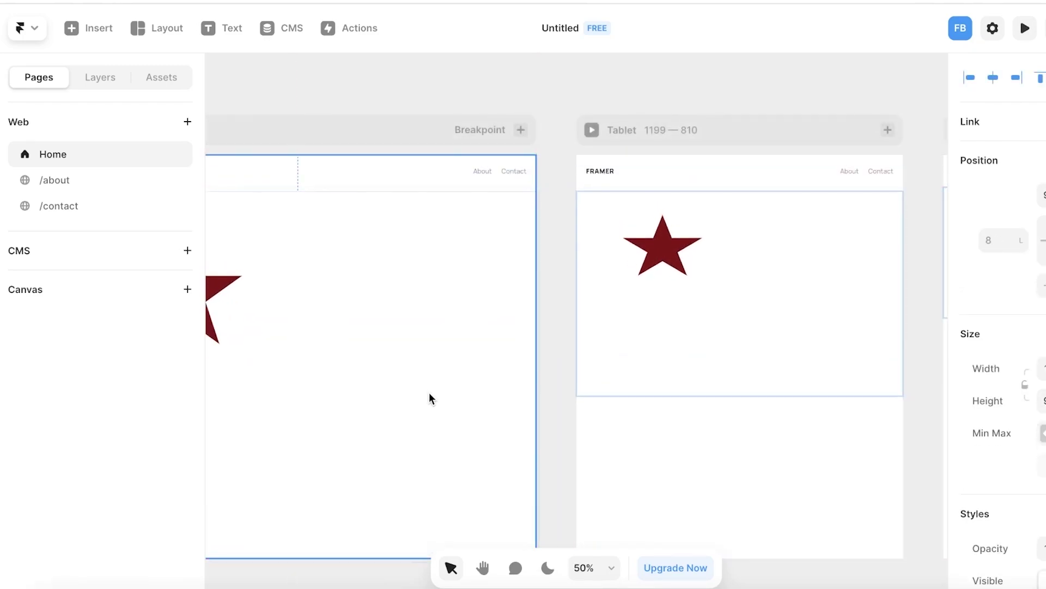
left_click(483, 567)
scroll(573, 398, "left", 10)
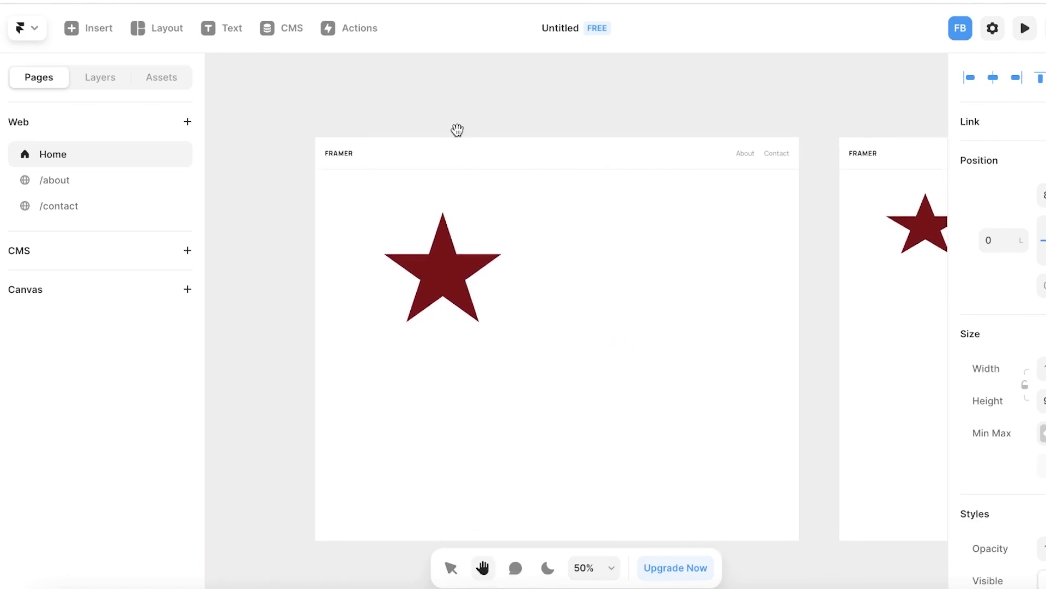
Try a Rows layout, then browse the insertable elements panel
left_click(131, 28)
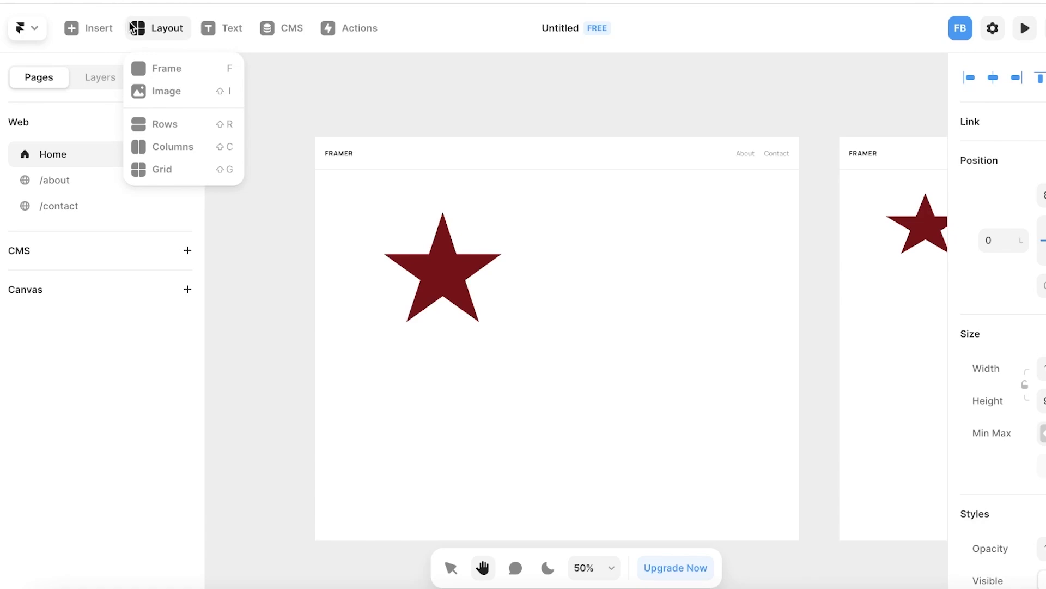
left_click(171, 121)
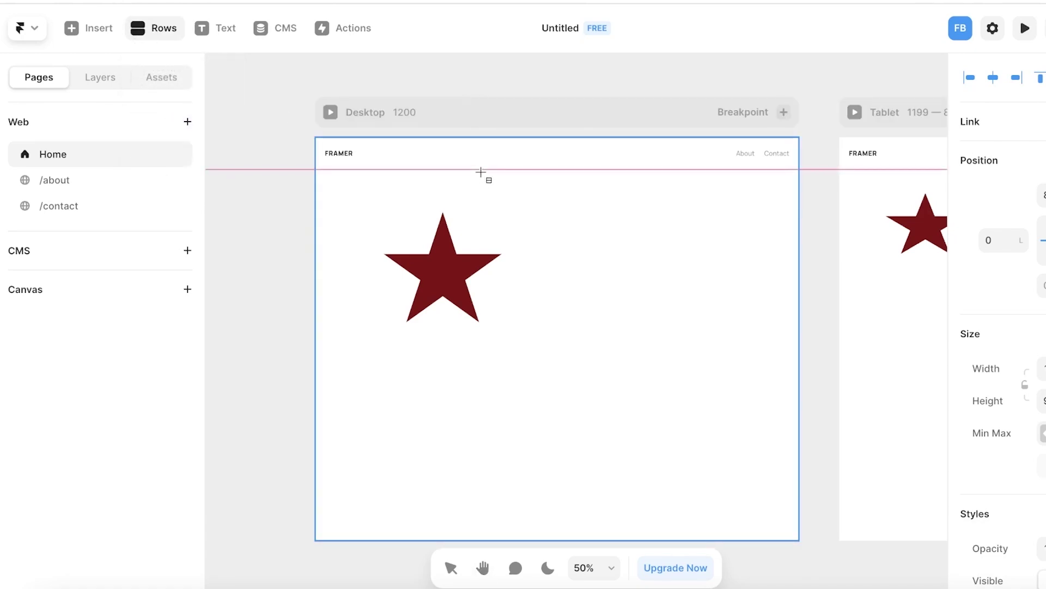
left_click(469, 152)
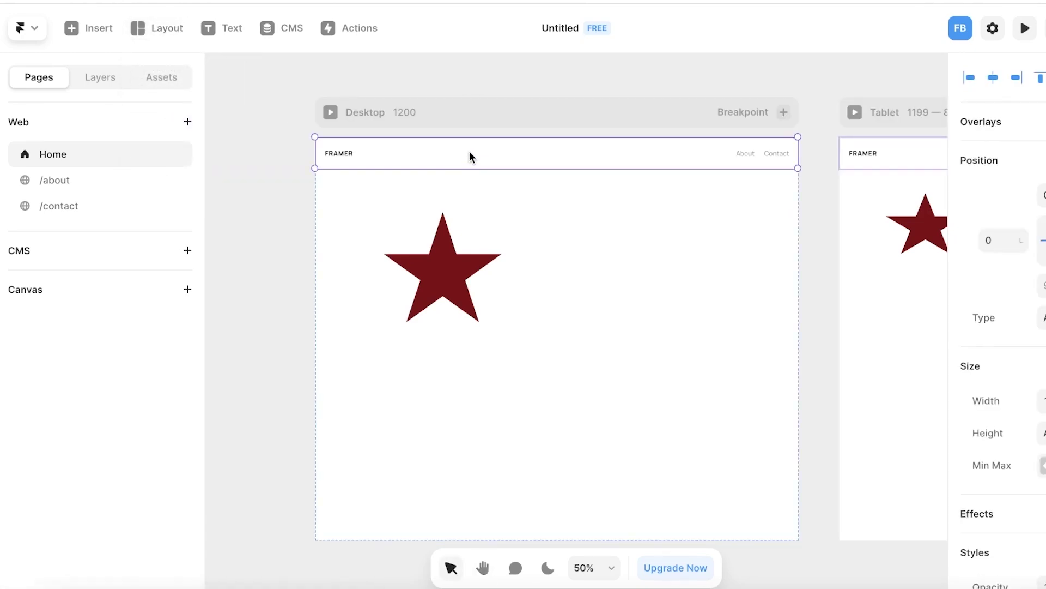
left_click(106, 39)
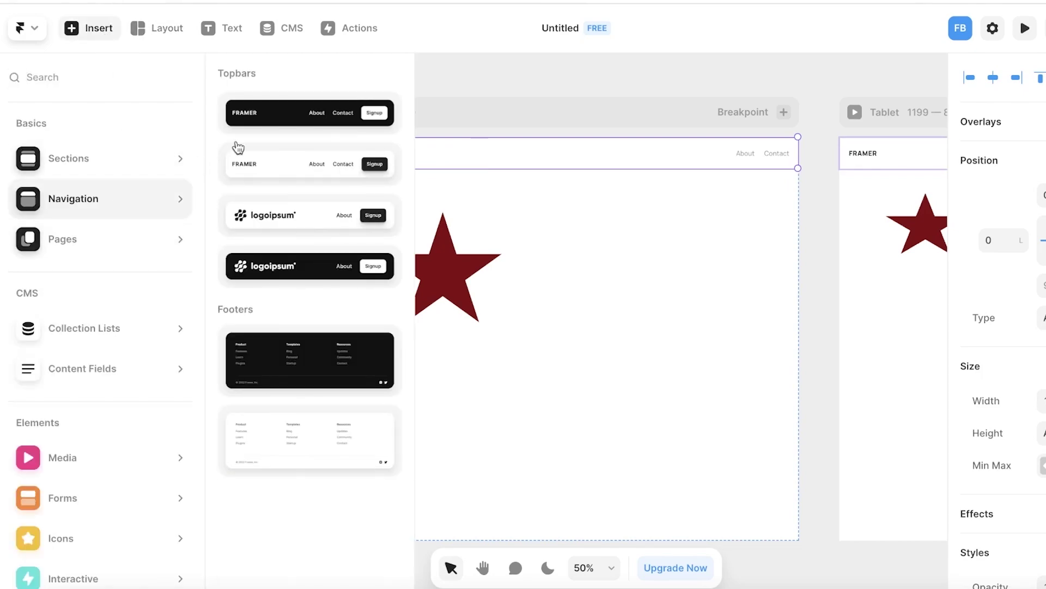
mouse_move(84, 328)
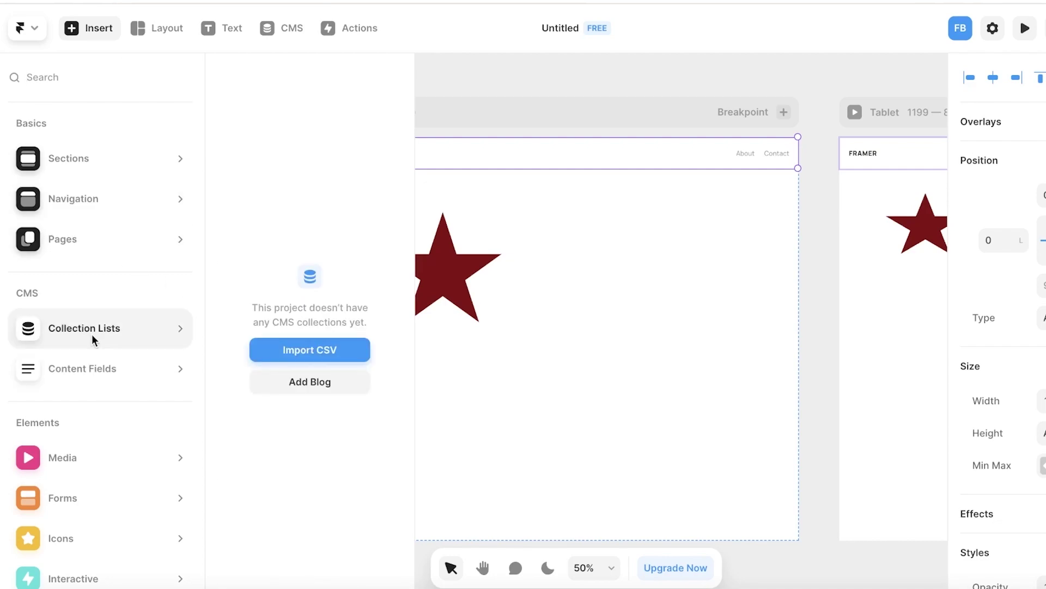
scroll(76, 468, "down", 2)
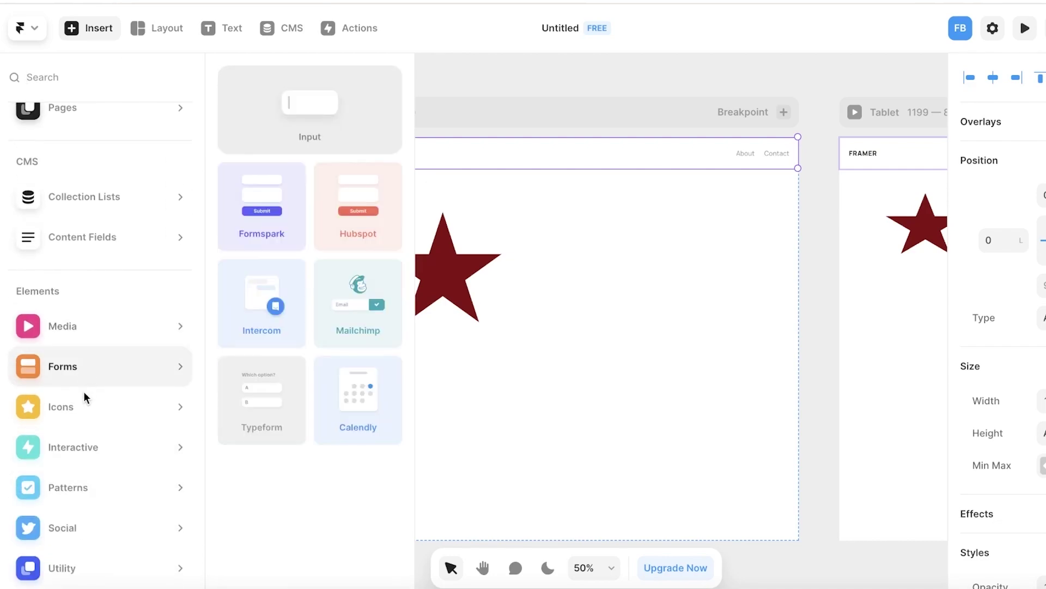
mouse_move(100, 238)
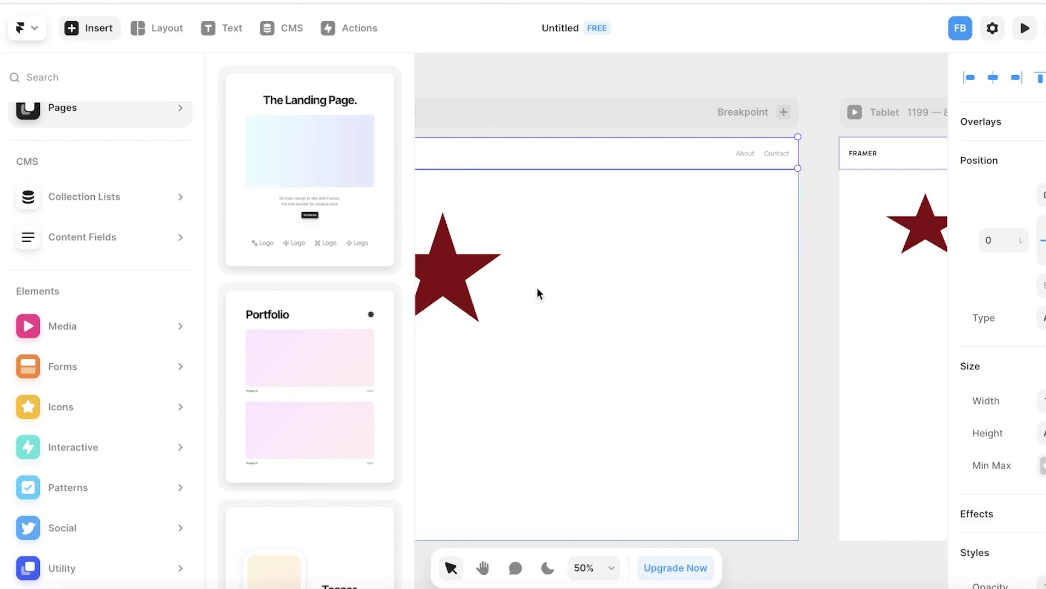
left_click(542, 94)
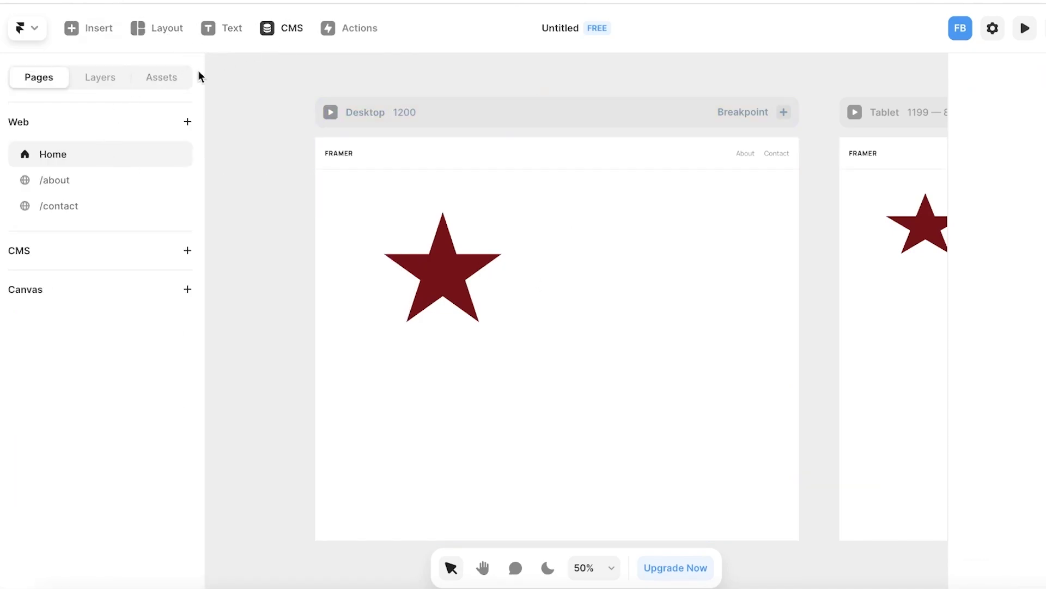
Drag the first dark topbar navigation into the Desktop page
left_click(107, 43)
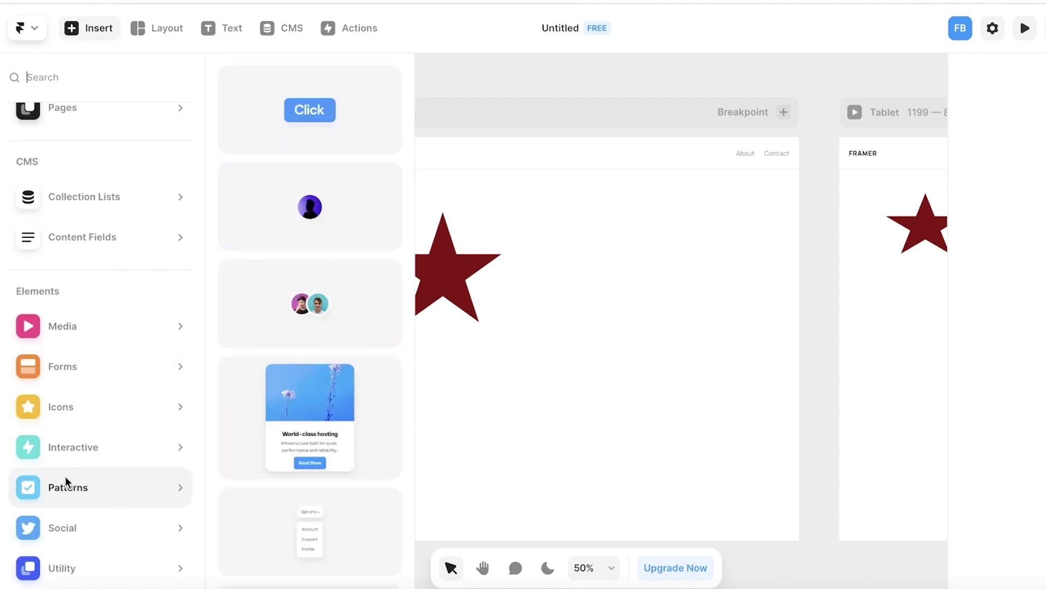
scroll(63, 485, "up", 3)
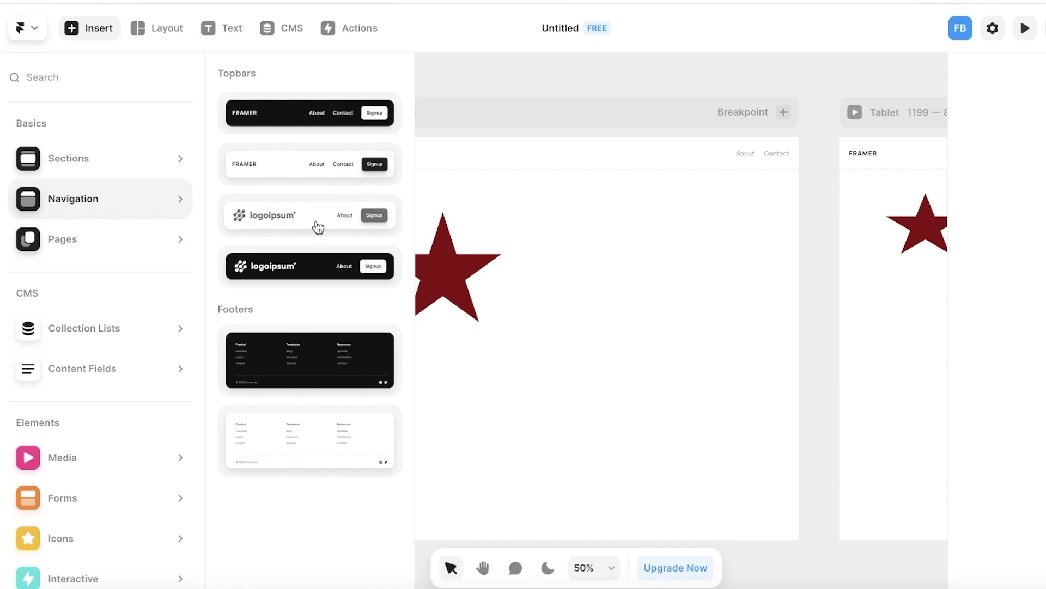
mouse_move(310, 266)
left_click(305, 134)
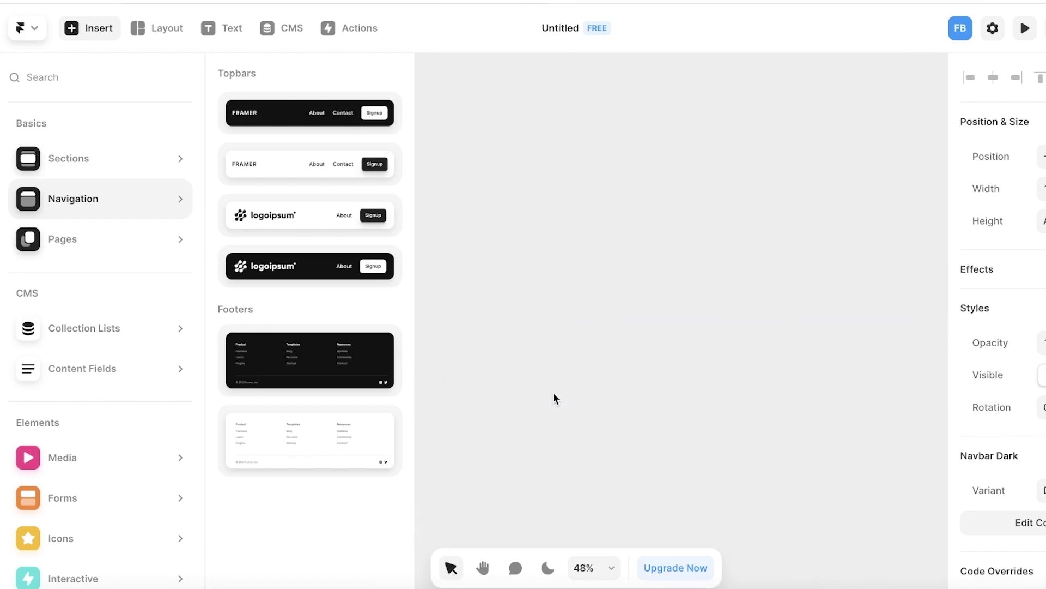
left_click_drag(554, 394, 584, 516)
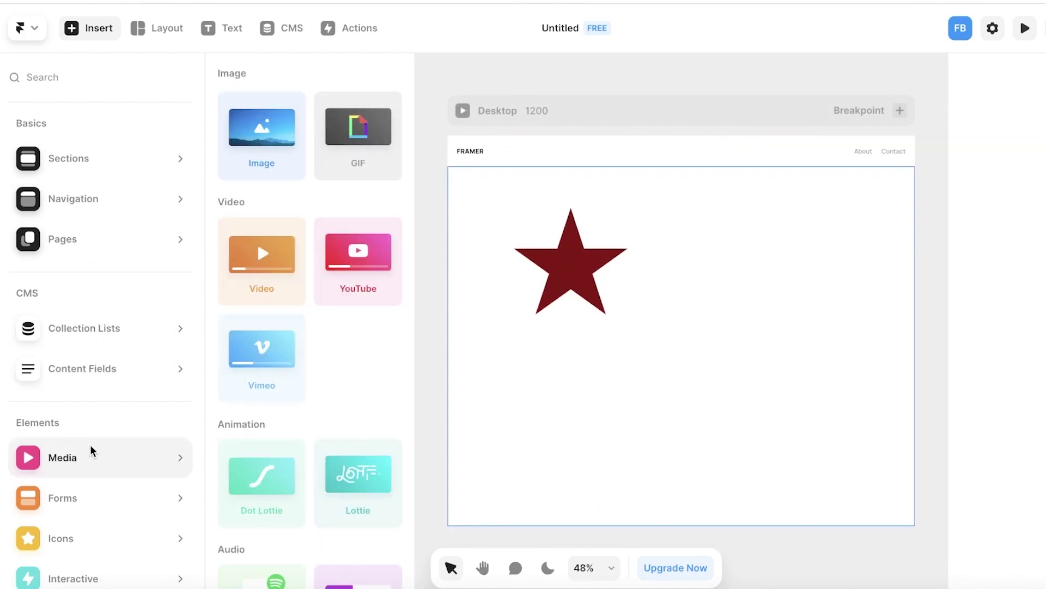
scroll(90, 445, "down", 3)
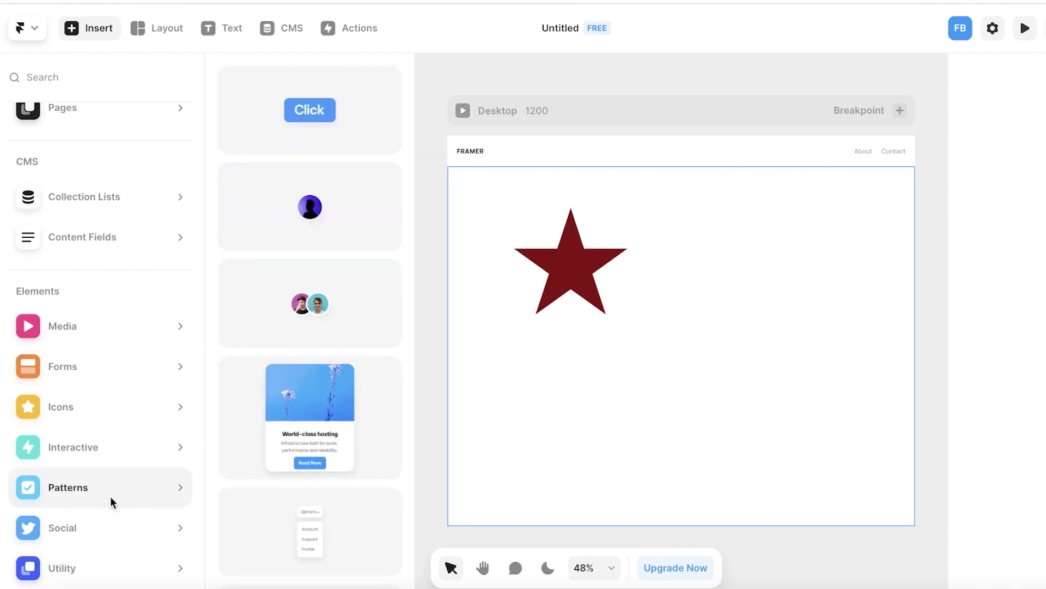
Place the Click button pattern on the Desktop page under the navigation bar
mouse_move(99, 487)
mouse_move(306, 105)
left_mouse_down()
mouse_move(676, 304)
mouse_move(808, 239)
left_mouse_up()
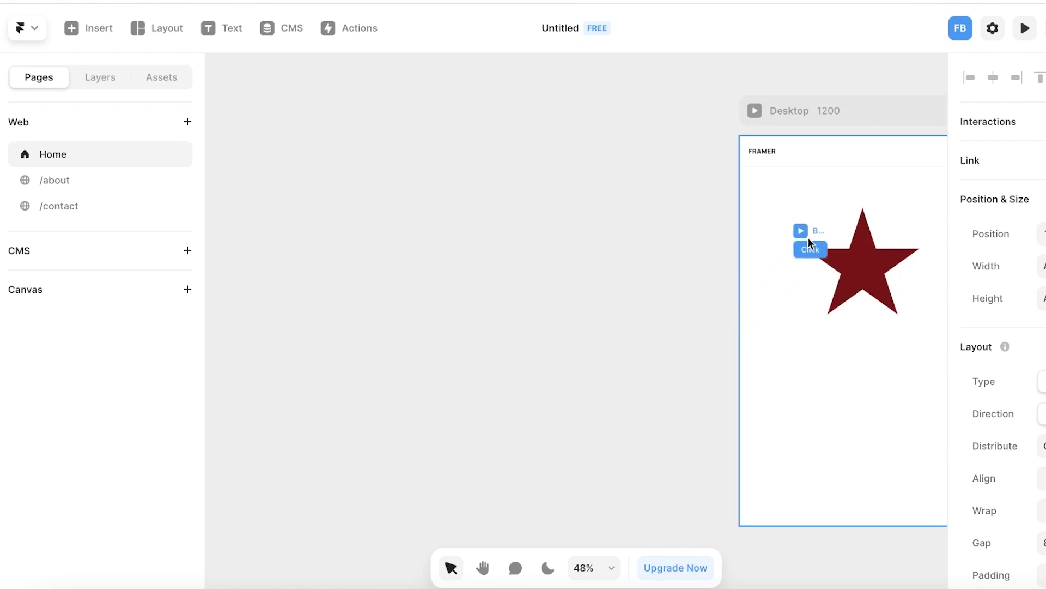
left_click_drag(765, 204, 763, 186)
left_click(482, 568)
left_click_drag(553, 404, 315, 360)
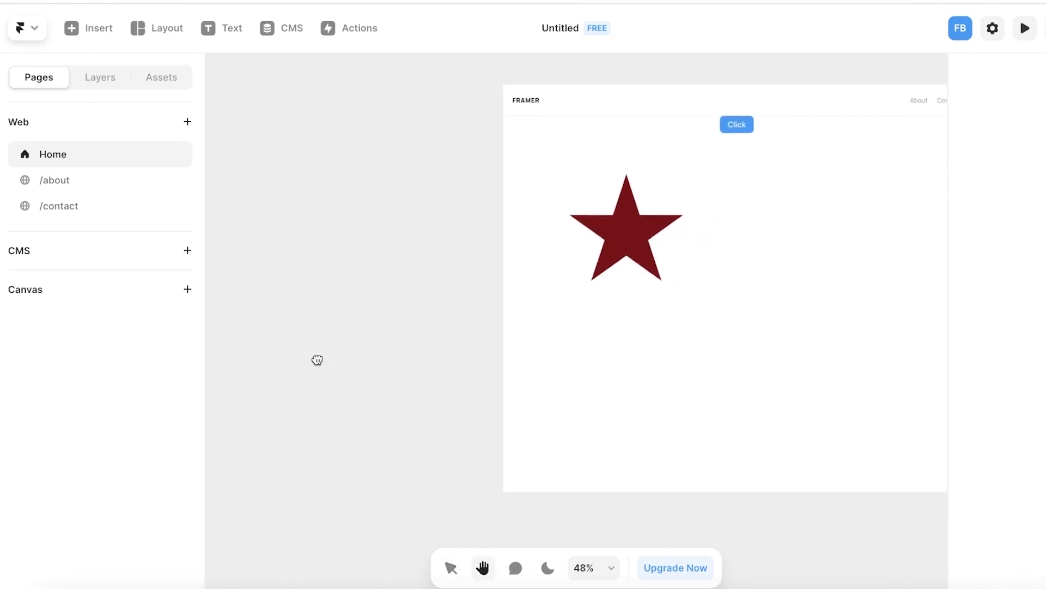
left_click_drag(643, 160, 641, 174)
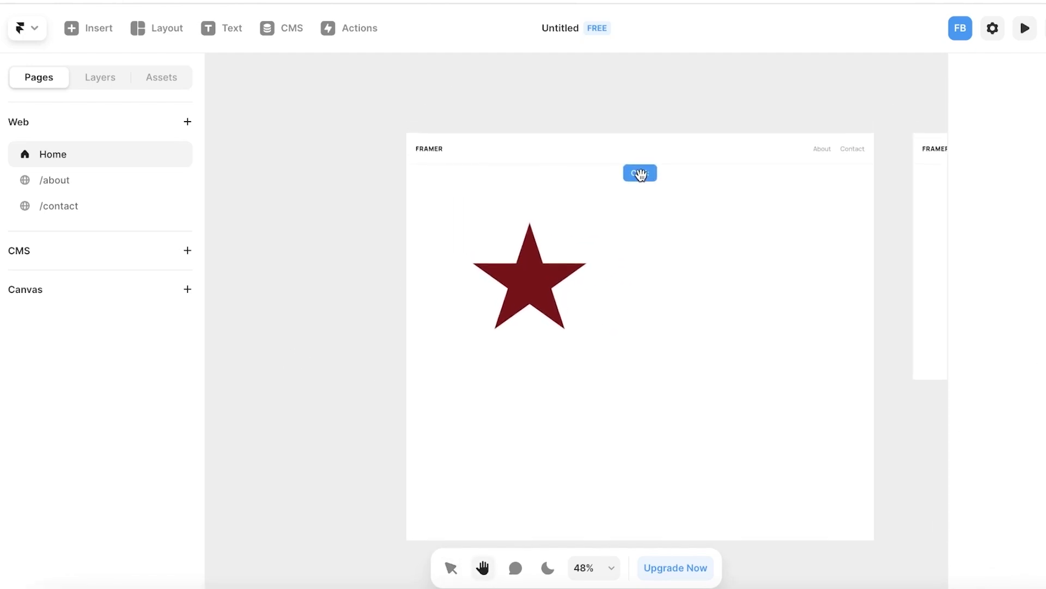
left_click(451, 568)
Set the button's position type to Absolute and move the navigation section below the star section
left_click(652, 172)
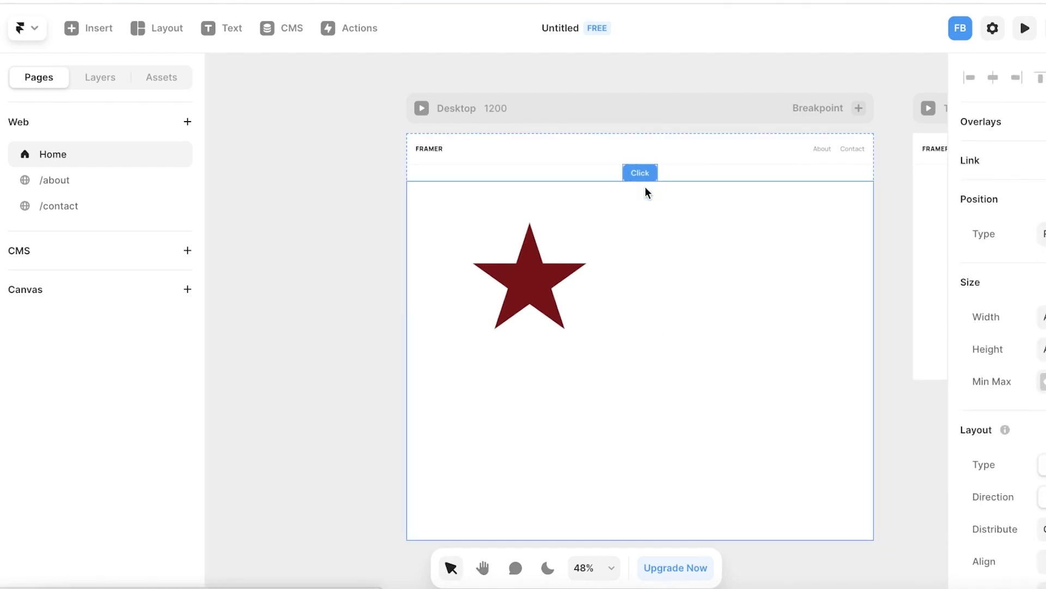
left_click(1041, 195)
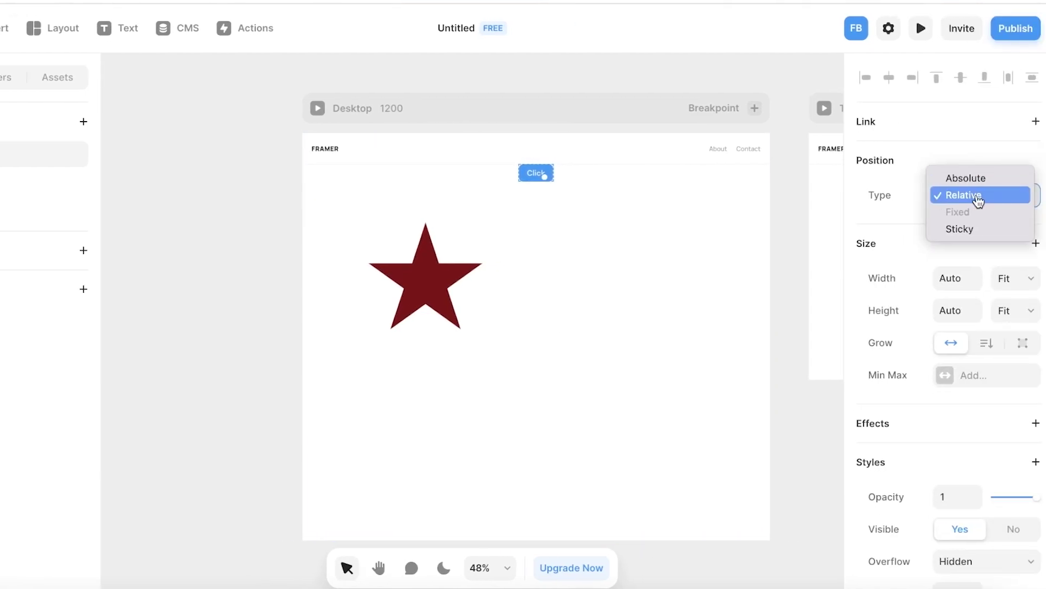
left_click(973, 180)
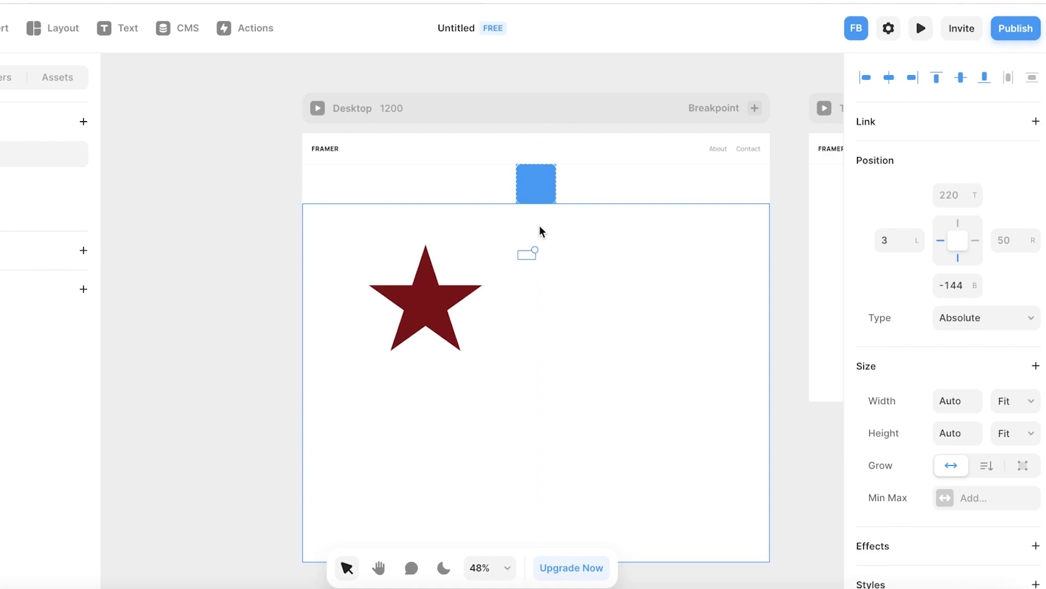
left_click_drag(545, 188, 532, 261)
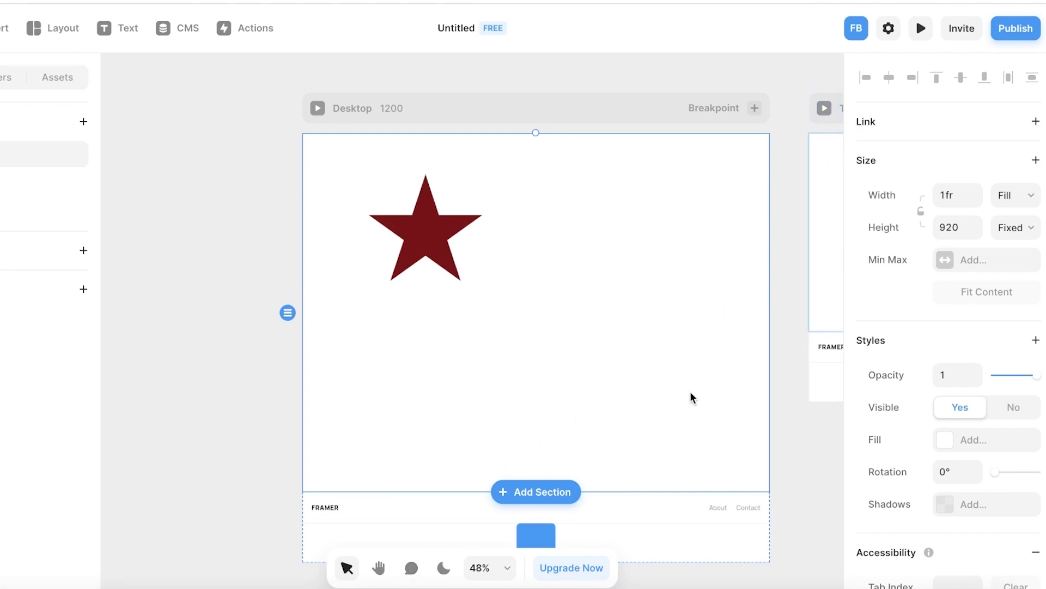
Deselect, pan to show all three layouts, and publish the Framer site
left_click(268, 498)
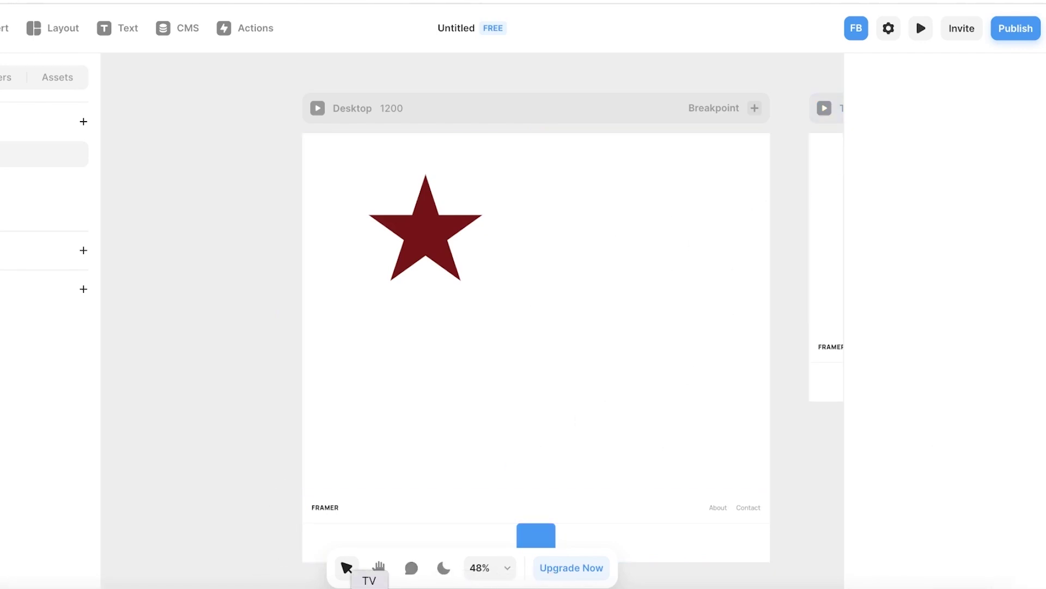
scroll(347, 567, "down", 5)
left_click(379, 568)
mouse_move(476, 381)
left_mouse_down()
mouse_move(360, 570)
mouse_move(299, 493)
mouse_move(503, 416)
left_mouse_up()
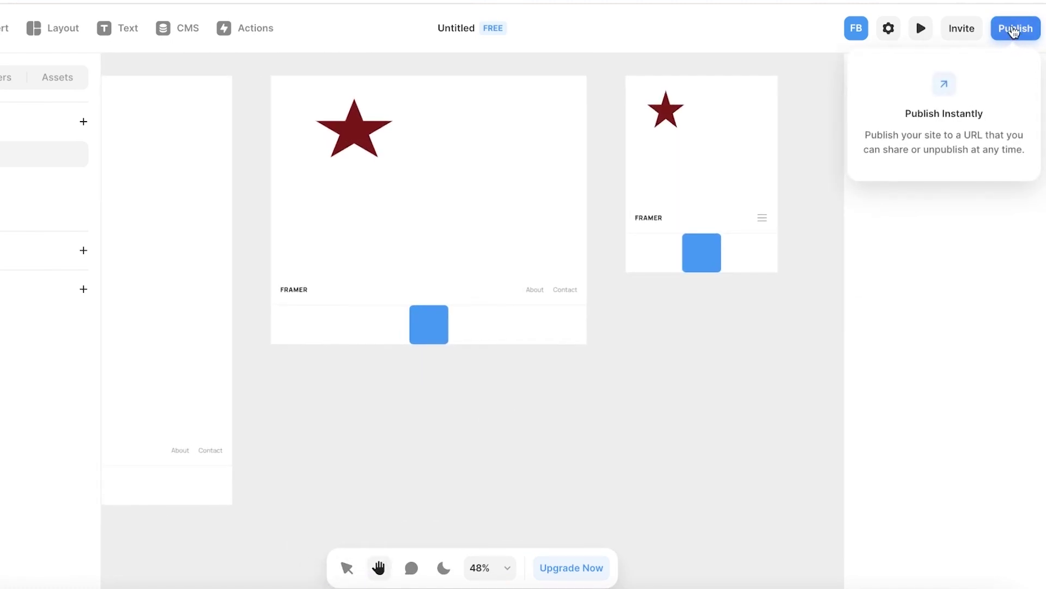
left_click(1014, 30)
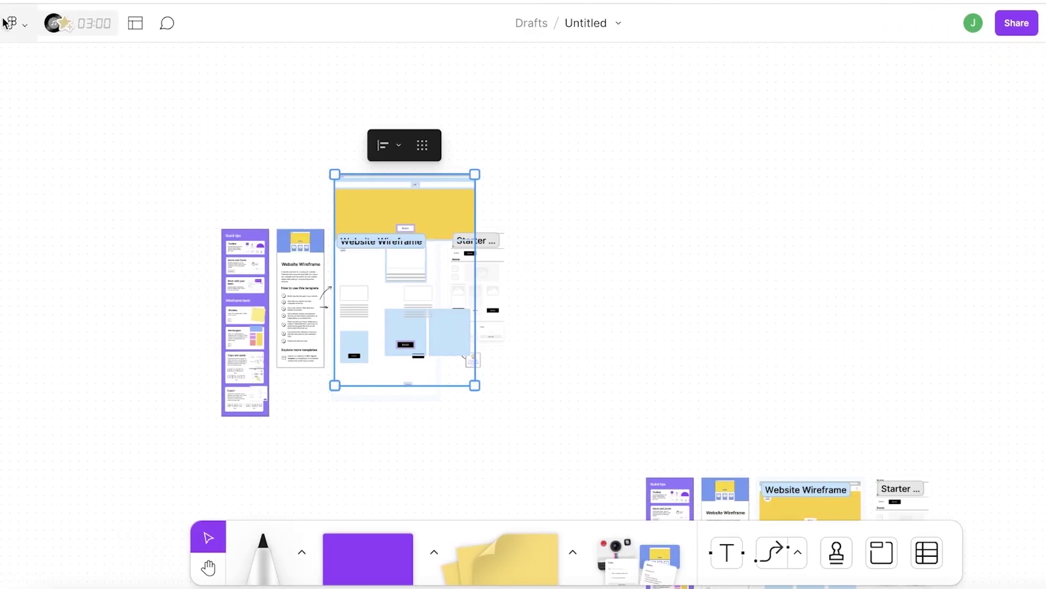
left_click(12, 22)
Choose Back to files to return to the Figma drafts list
left_click(36, 62)
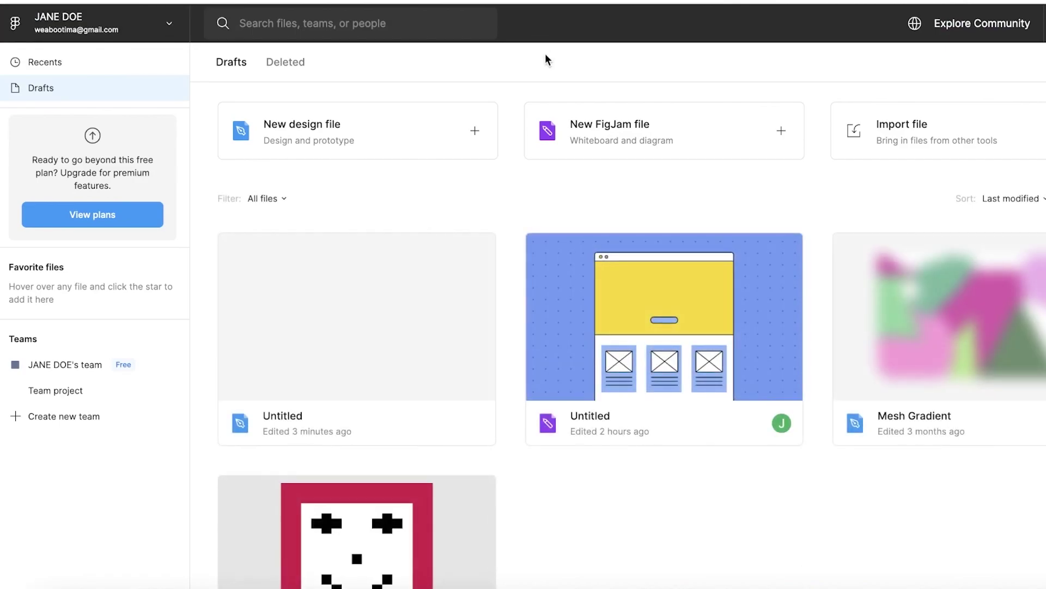